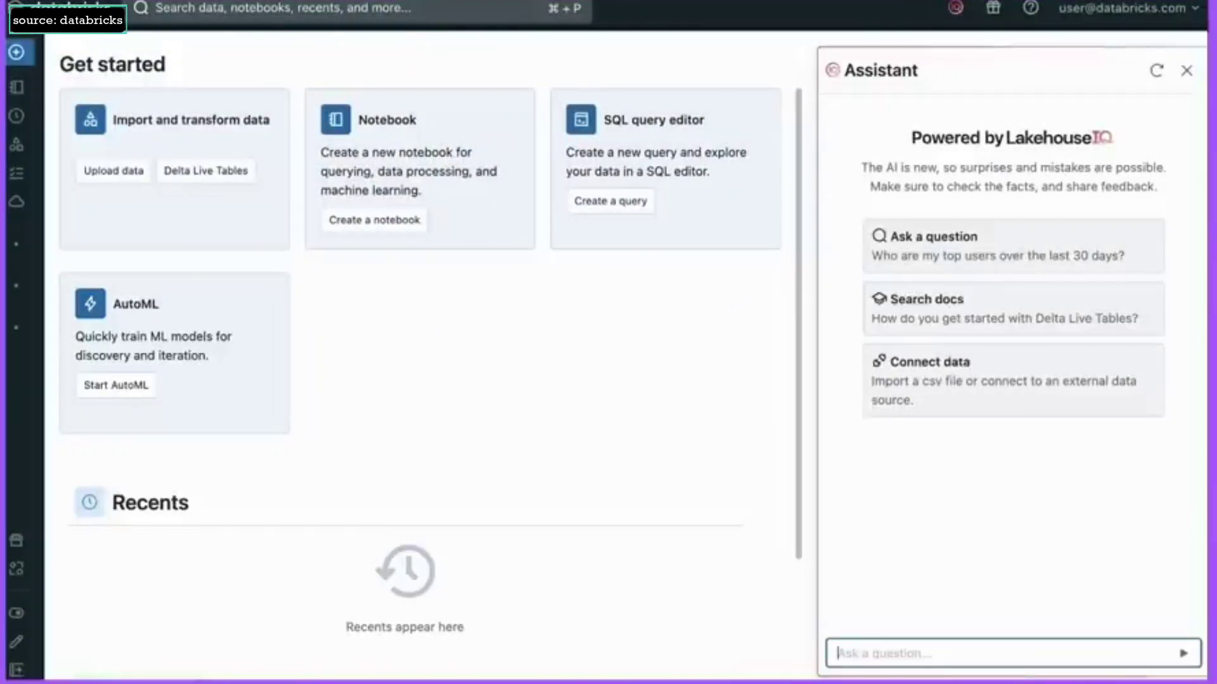
{"action": "type", "text": "What's the re"}
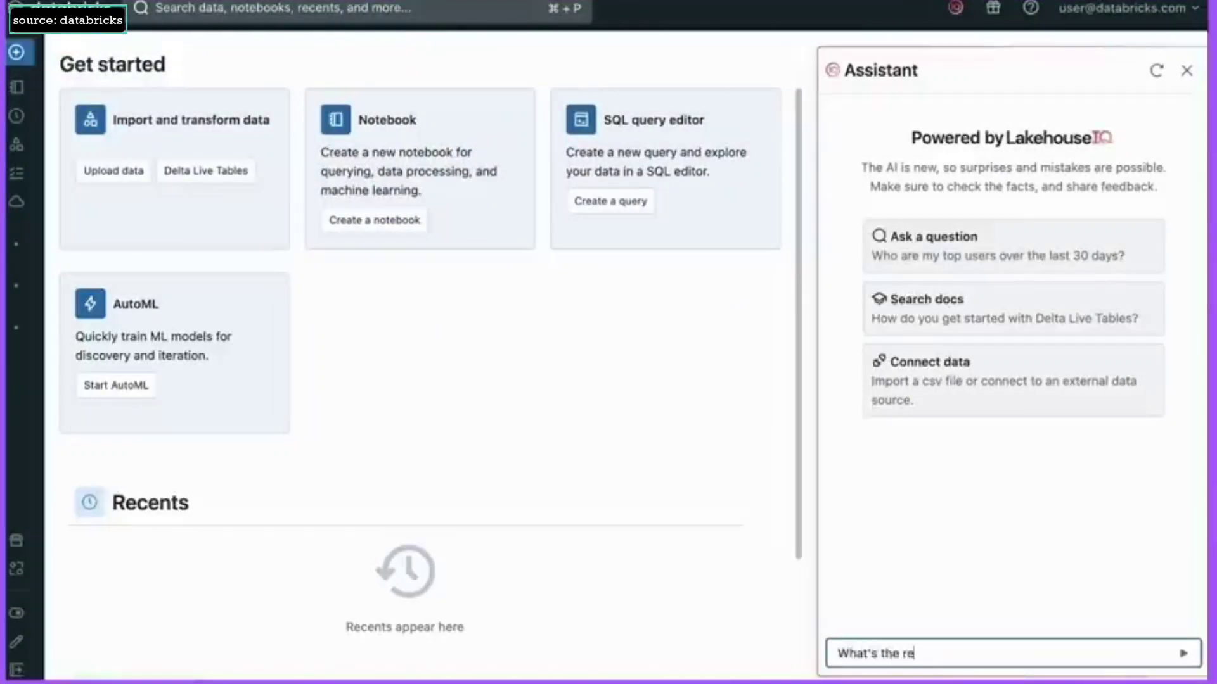
{"action": "type", "text": "venue for Apoll"}
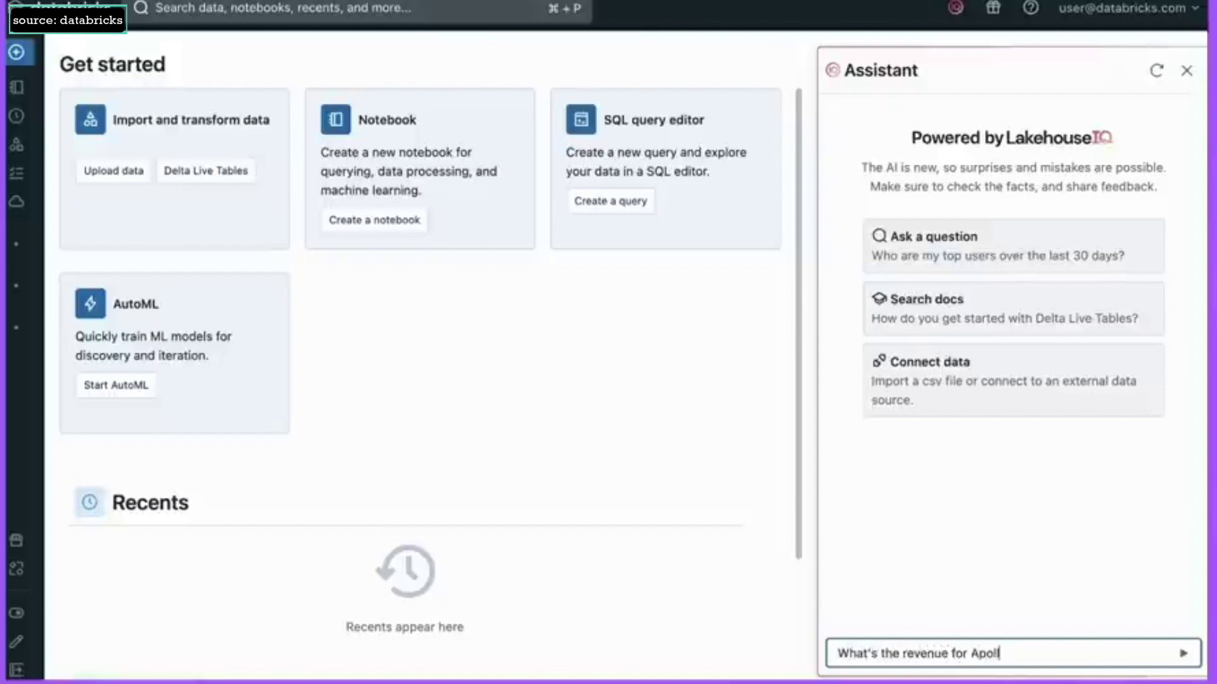
{"action": "type", "text": "o sales for HLS cu"}
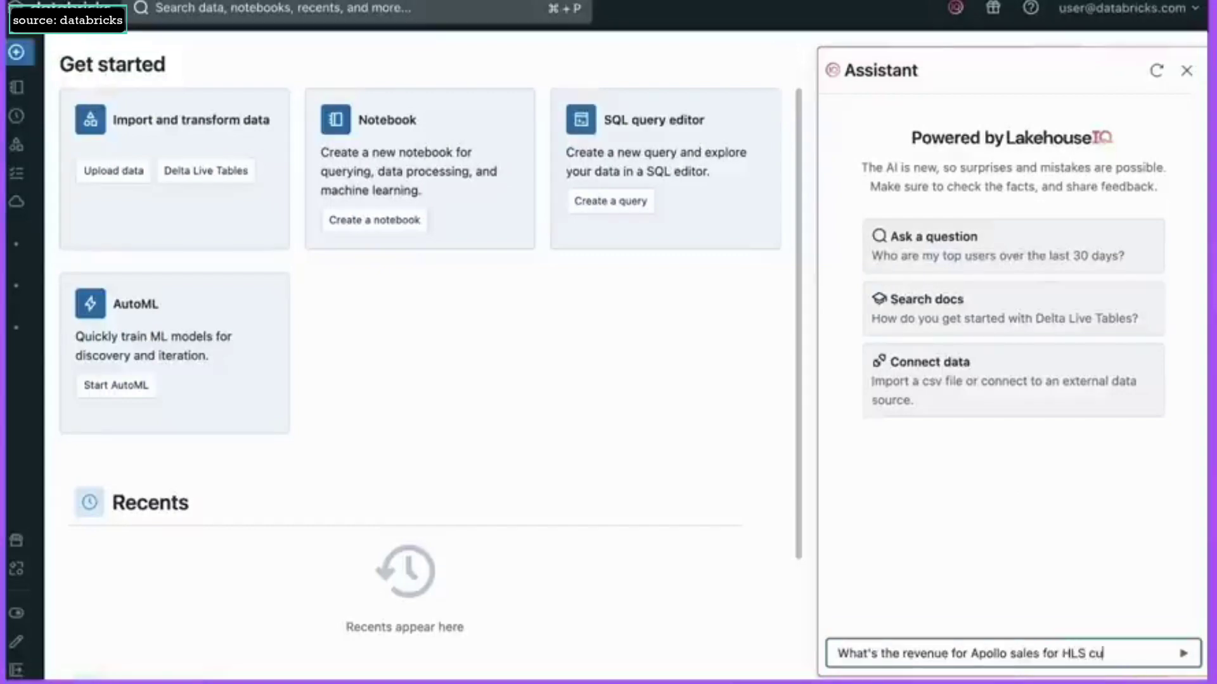
{"action": "type", "text": "stomers?"}
- Ask the assistant how much revenue Apollo HLS sensors made last month
{"action": "key", "text": "Return"}
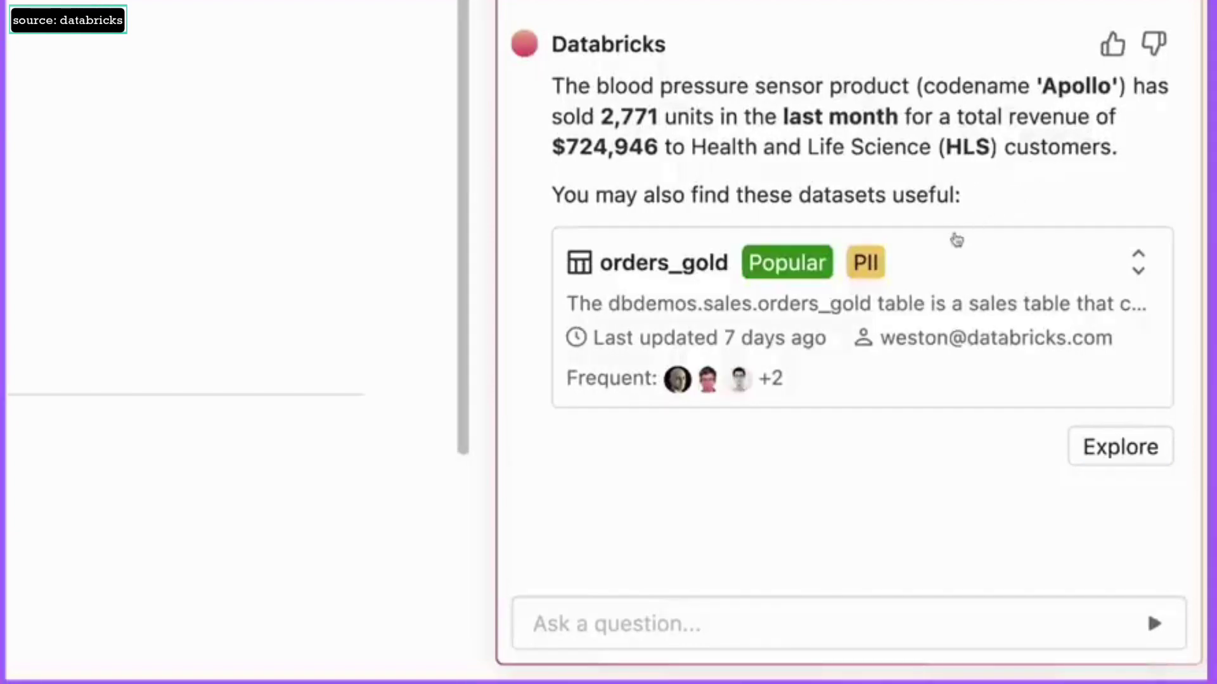
- Expand the suggested orders_gold dataset to see its description and sample weekly revenue rows
{"action": "left_click", "coordinate": [1121, 272]}
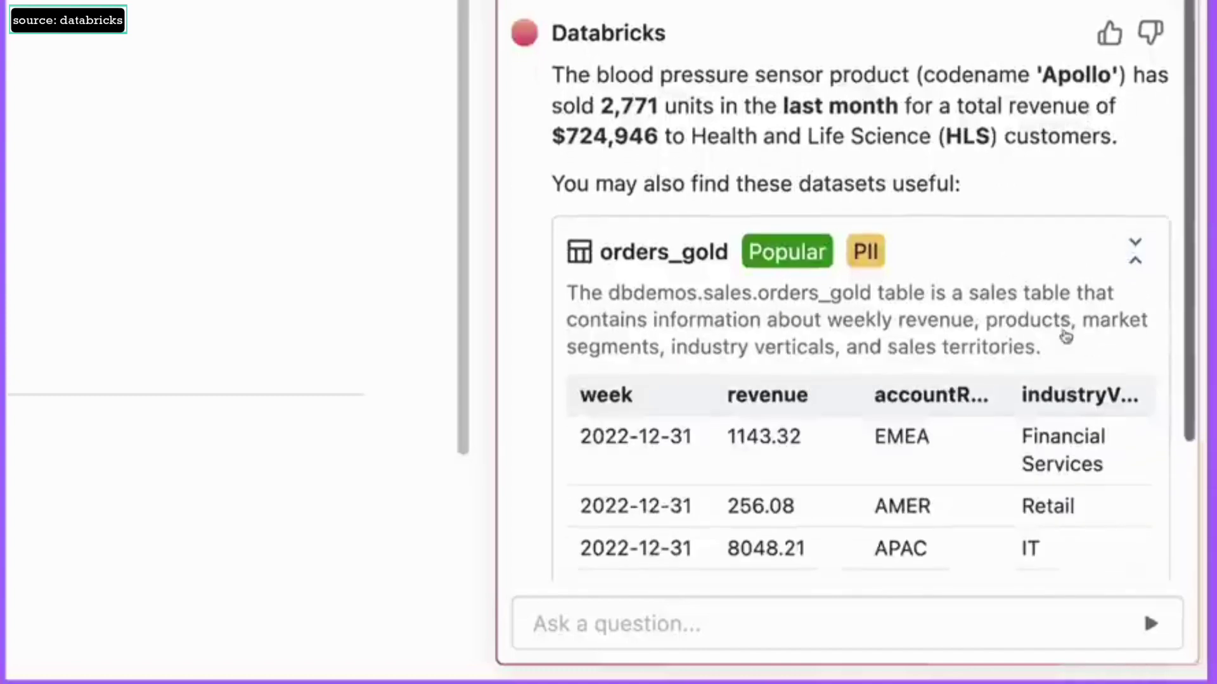
{"action": "scroll", "coordinate": [1065, 332], "scroll_direction": "down", "scroll_amount": 3}
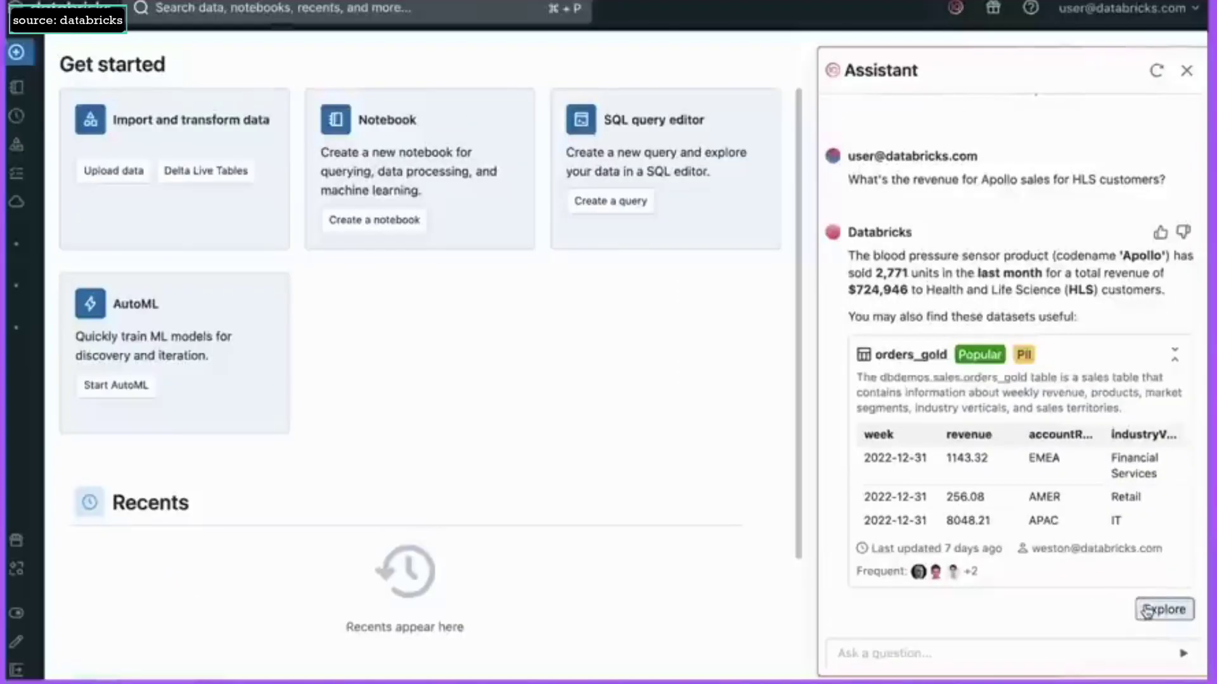
- Explore orders_gold as a SQL query of monthly Apollo HLS units and revenue
{"action": "left_click", "coordinate": [1165, 610]}
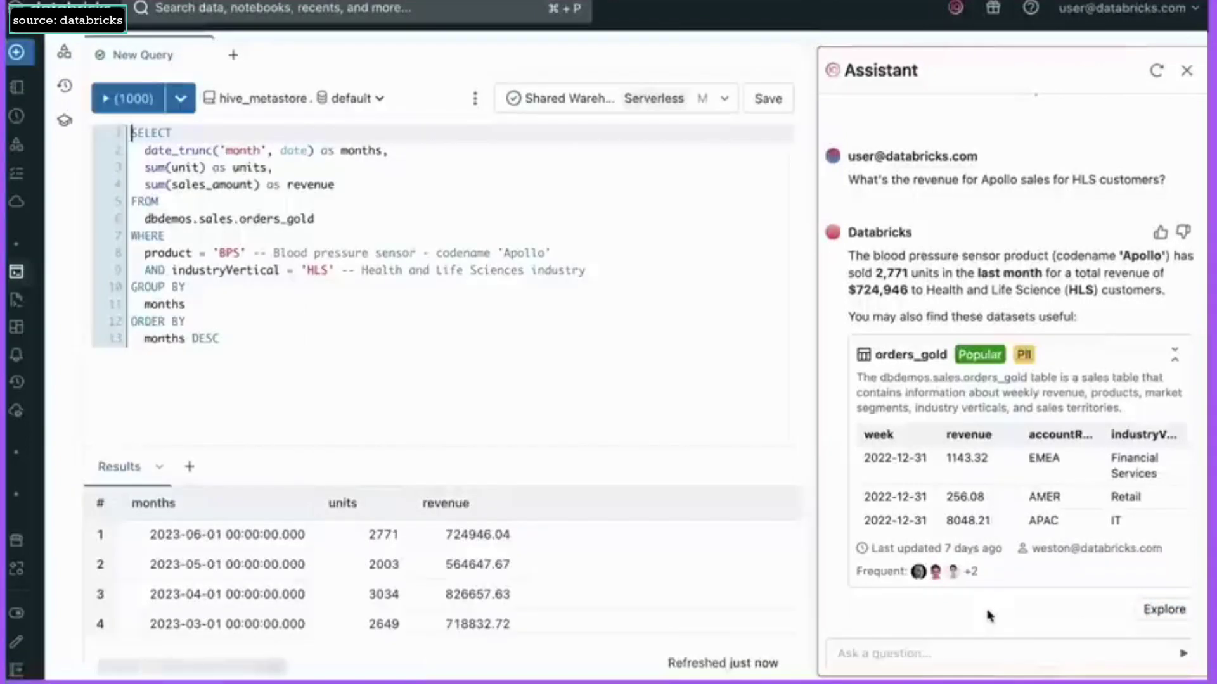
{"action": "left_click", "coordinate": [936, 648]}
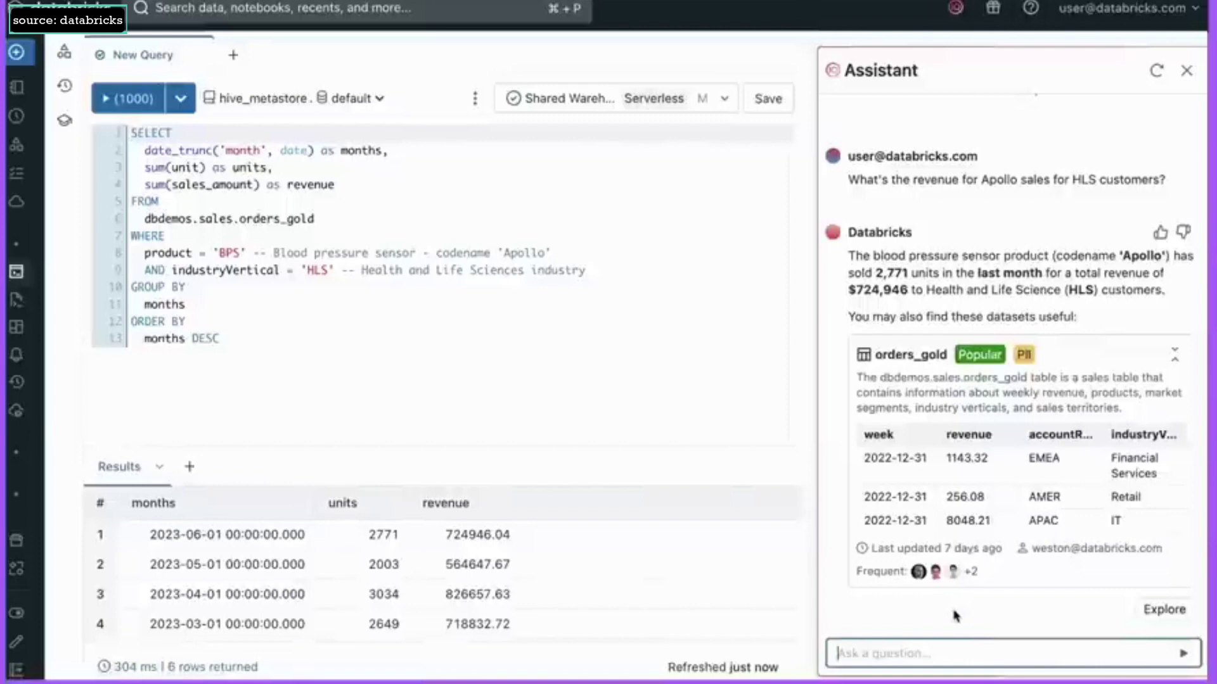
{"action": "type", "text": "Just "}
{"action": "type", "text": "give me the"}
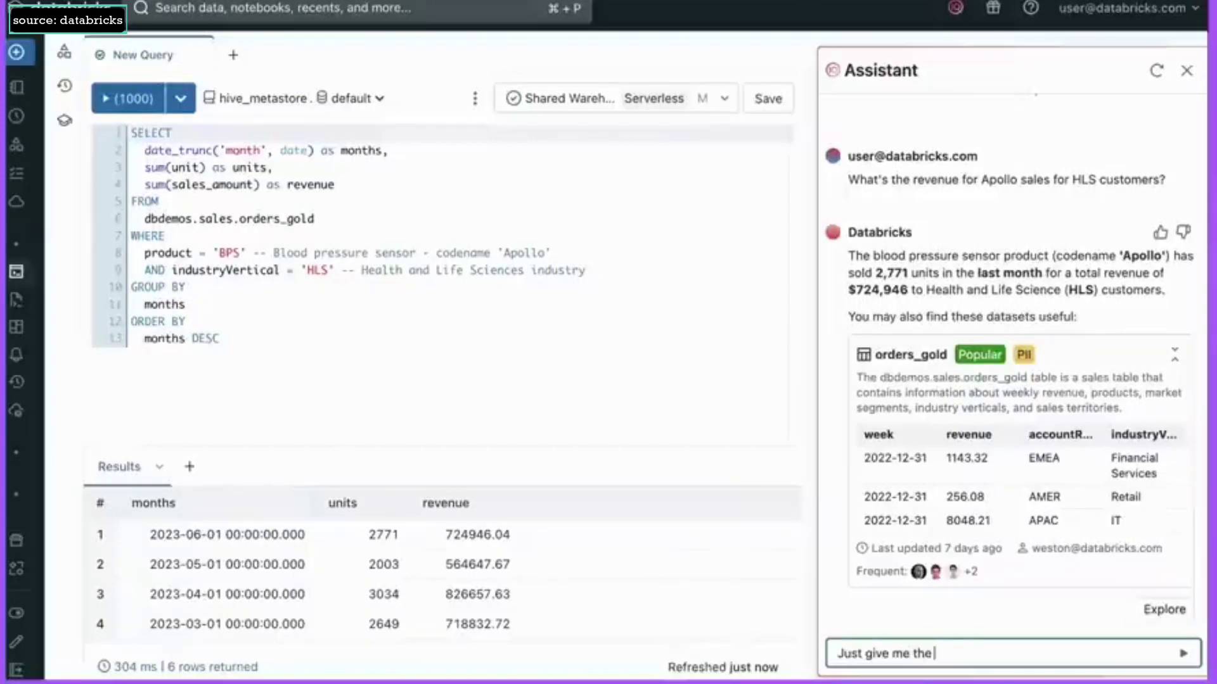
{"action": "type", "text": " sales for premium c"}
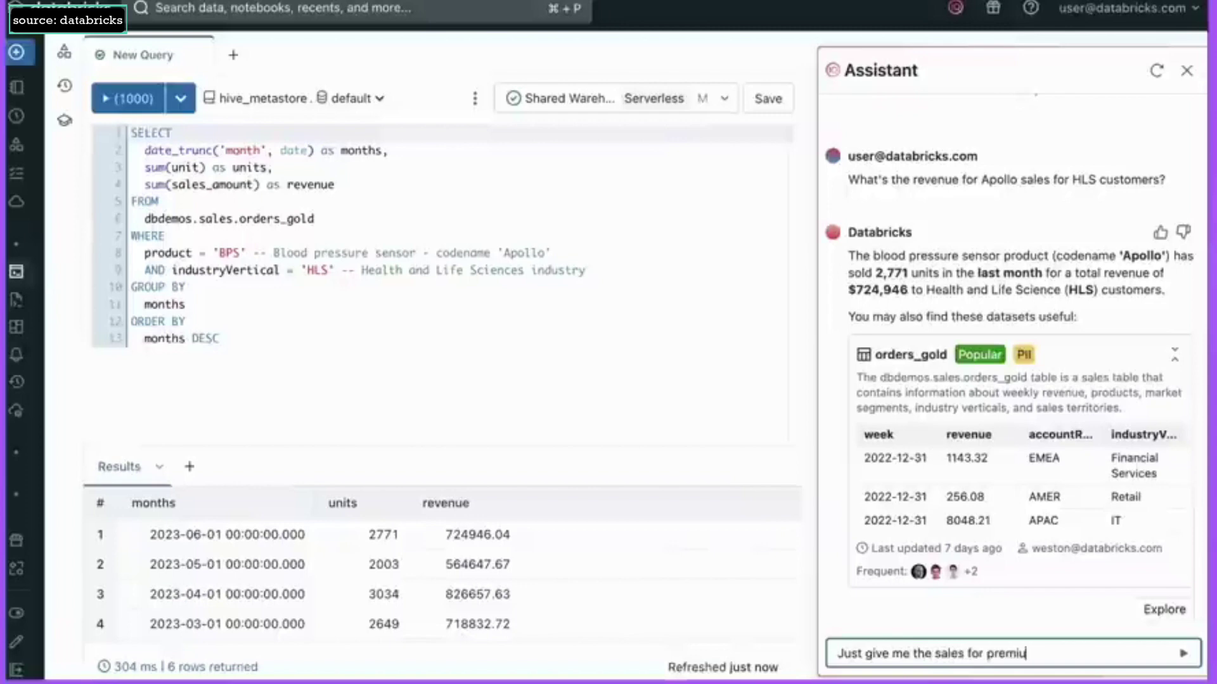
{"action": "type", "text": "ustomers in the last"}
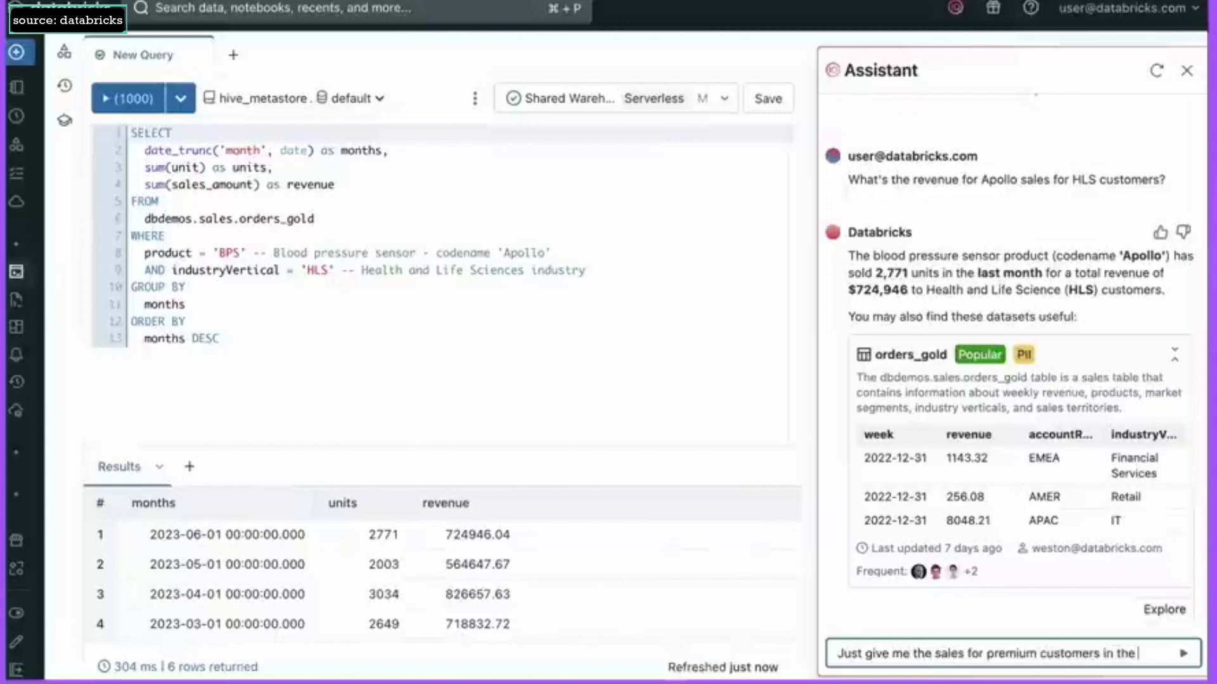
{"action": "type", "text": " 3 months"}
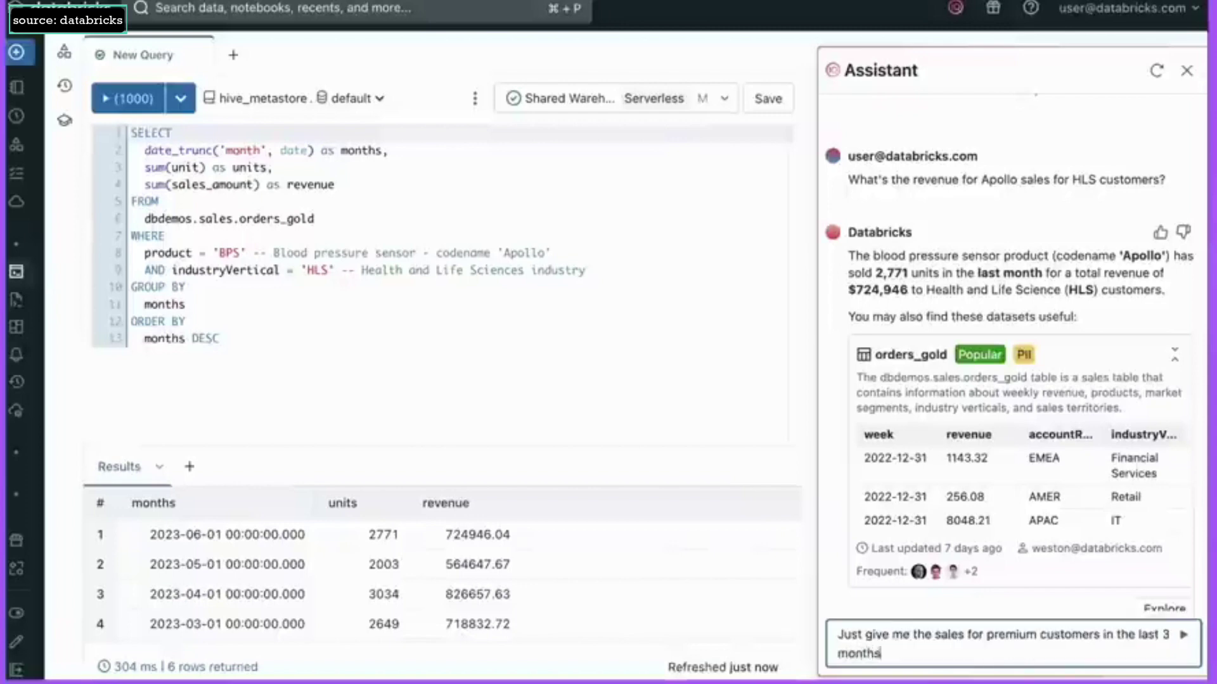
- Ask the assistant to limit the query to premium customers in the last 3 months
{"action": "key", "text": "Return"}
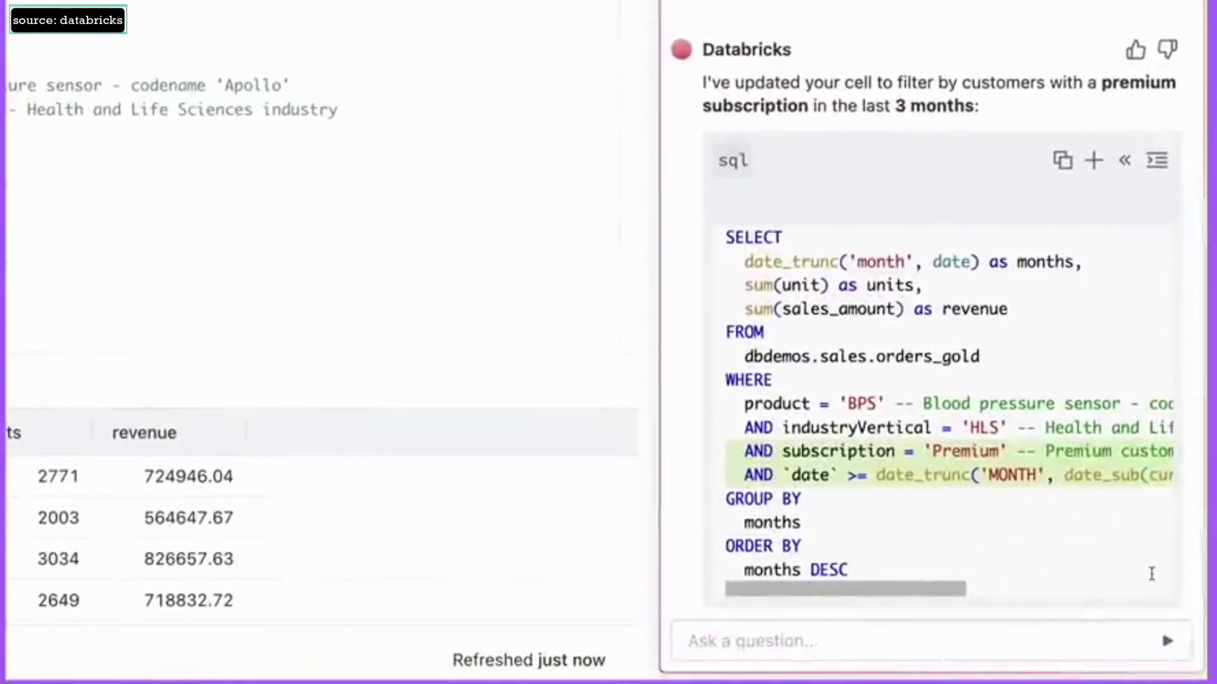
{"action": "mouse_move", "coordinate": [930, 594]}
{"action": "left_mouse_down"}
{"action": "mouse_move", "coordinate": [1141, 594]}
{"action": "mouse_move", "coordinate": [869, 578]}
{"action": "left_mouse_up"}
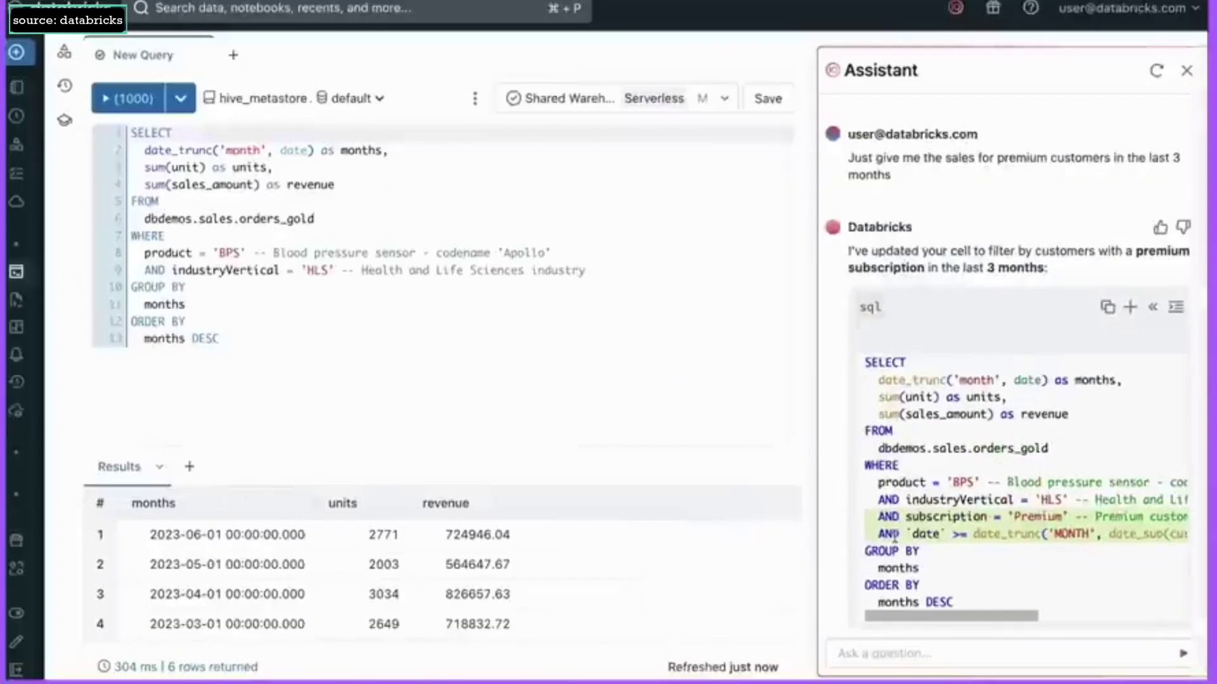
- Replace the query with the assistant's Premium, last-3-months SQL and rerun it
{"action": "left_click", "coordinate": [1175, 308]}
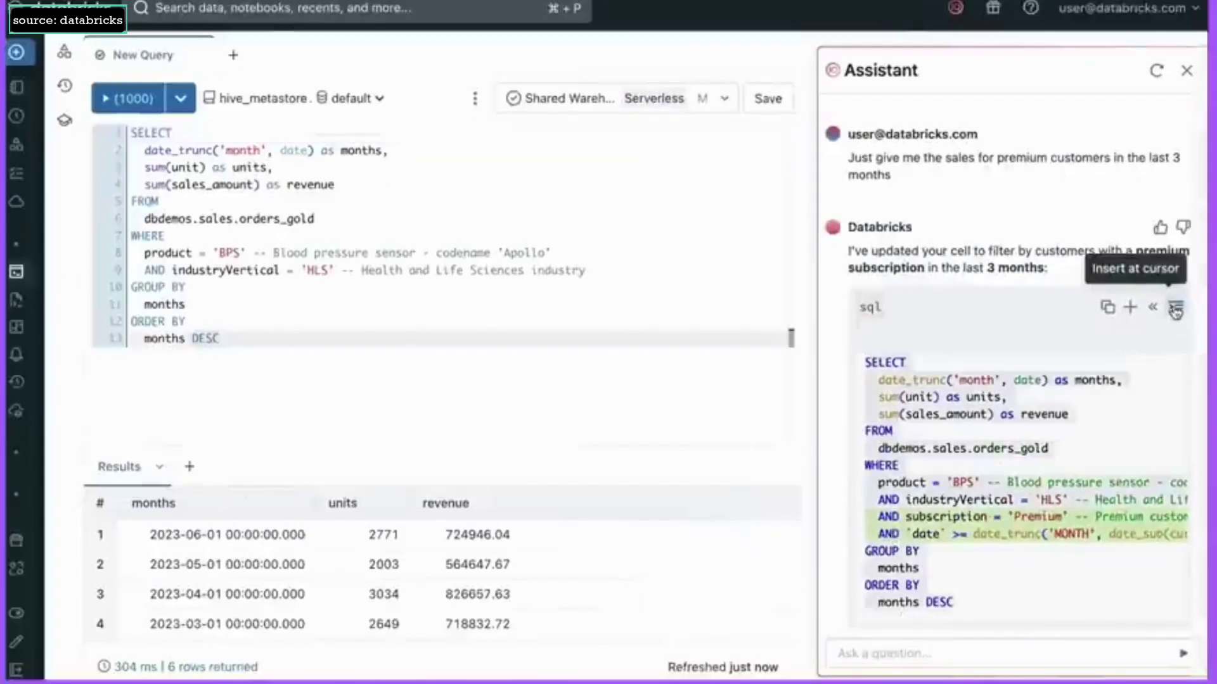
{"action": "left_click", "coordinate": [1176, 309]}
{"action": "key", "text": "ctrl+Return"}
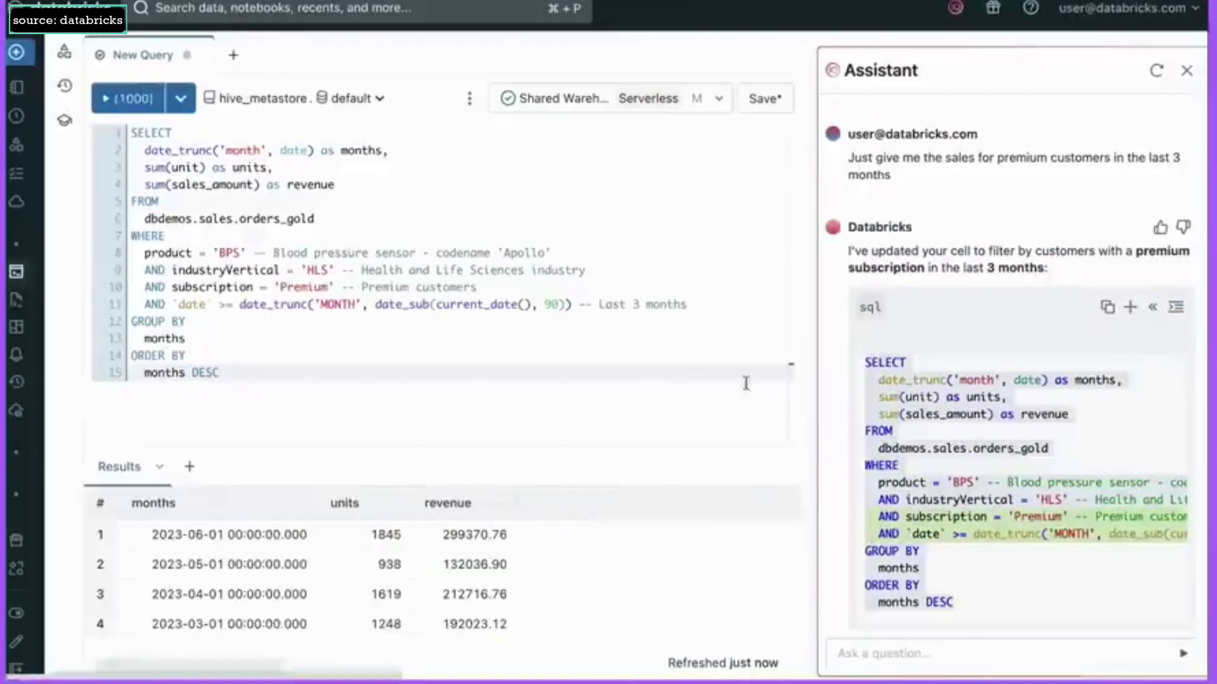
{"action": "left_click", "coordinate": [708, 305]}
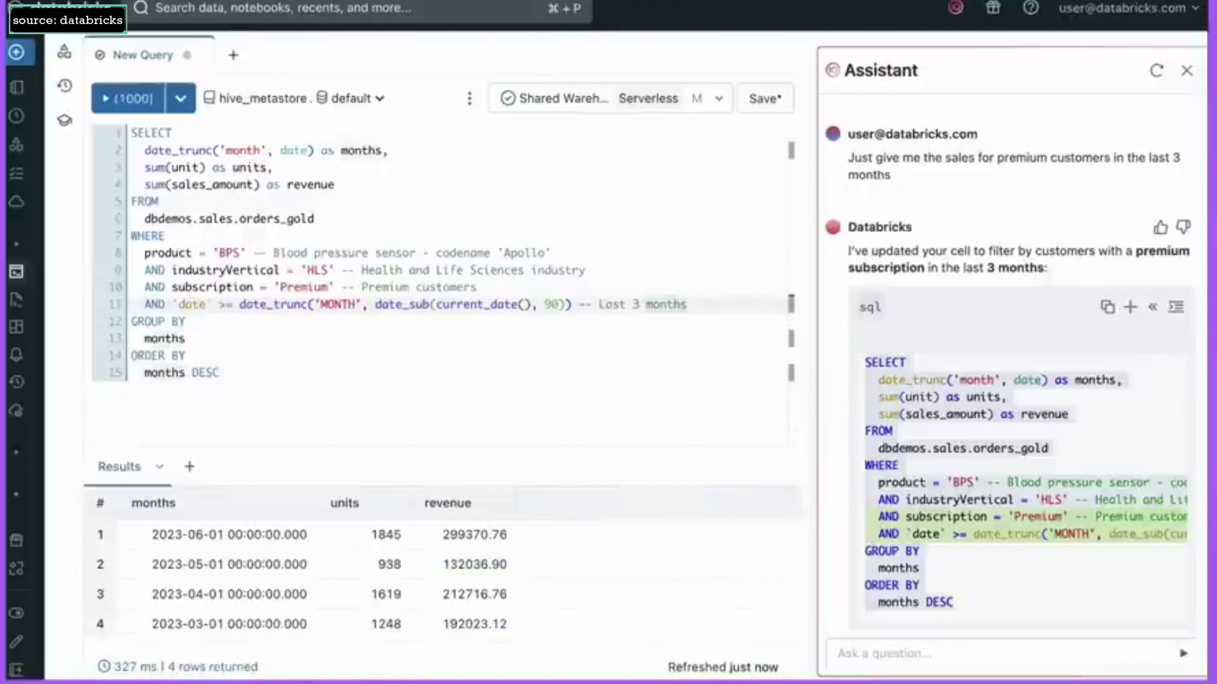
{"action": "key", "text": "Return"}
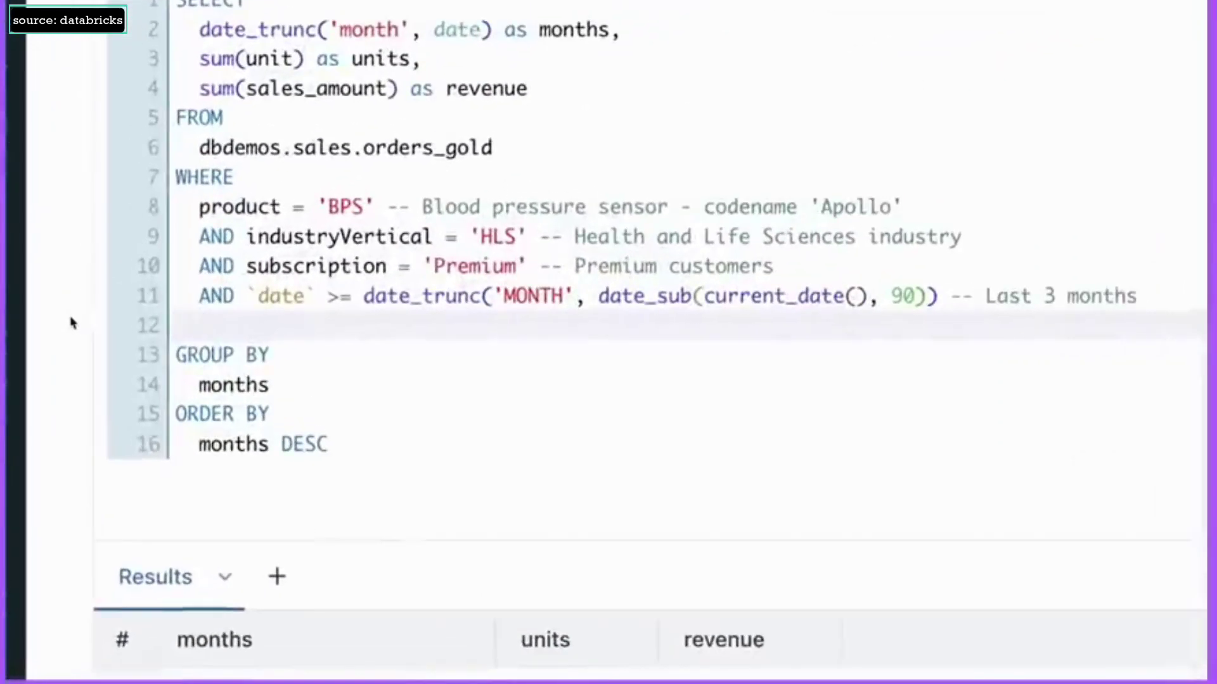
{"action": "type", "text": "-- "}
{"action": "type", "text": "only show c"}
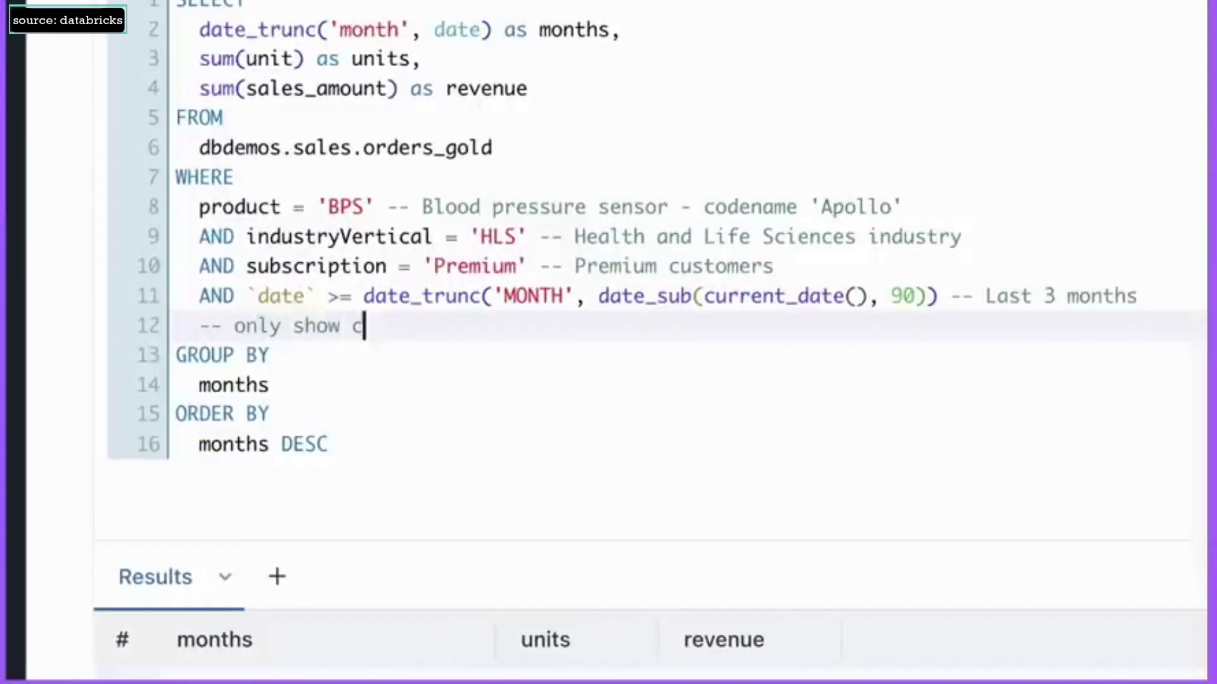
{"action": "type", "text": "ustomers with more t"}
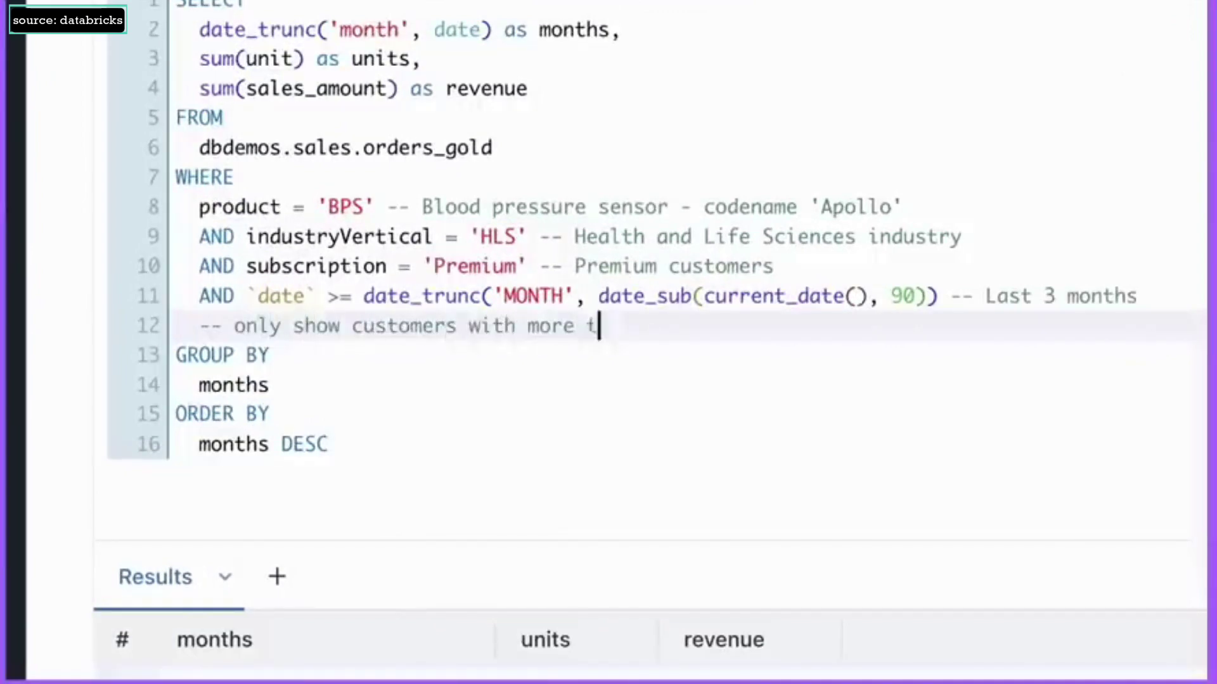
{"action": "type", "text": "han 1000 employe"}
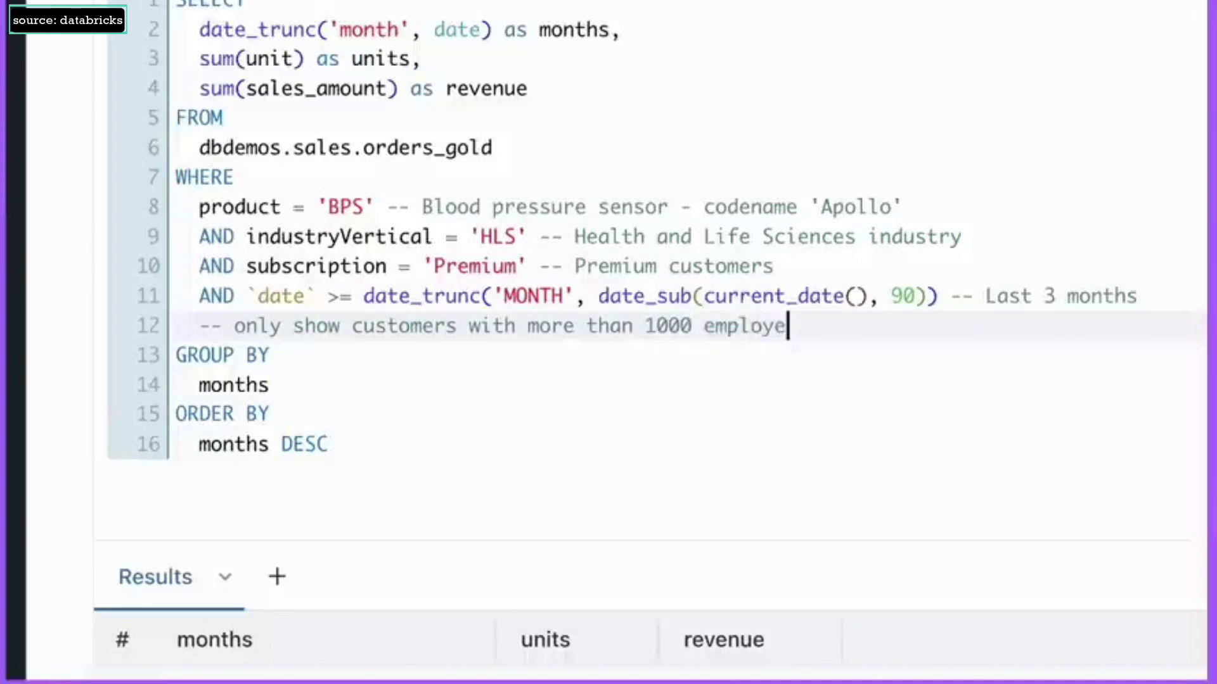
{"action": "type", "text": "es"}
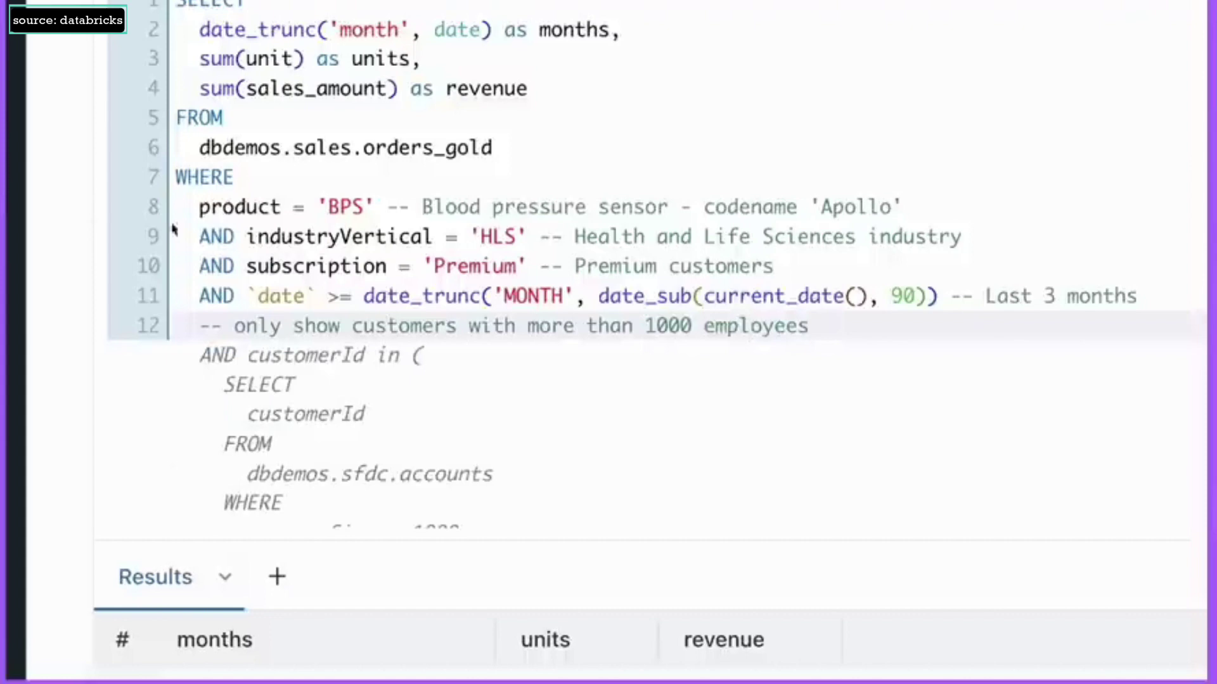
{"action": "scroll", "coordinate": [228, 287], "scroll_direction": "down", "scroll_amount": 3}
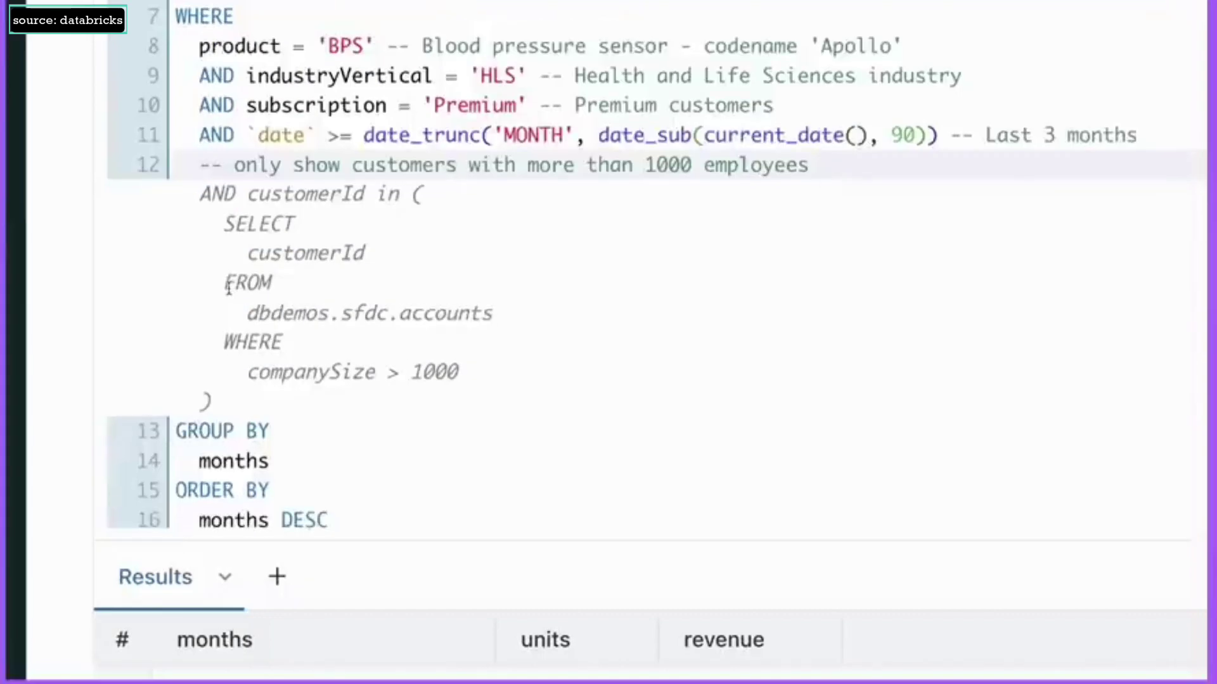
- Accept the suggested filter for customers over 1000 employees and rerun the query
{"action": "key", "text": "Tab"}
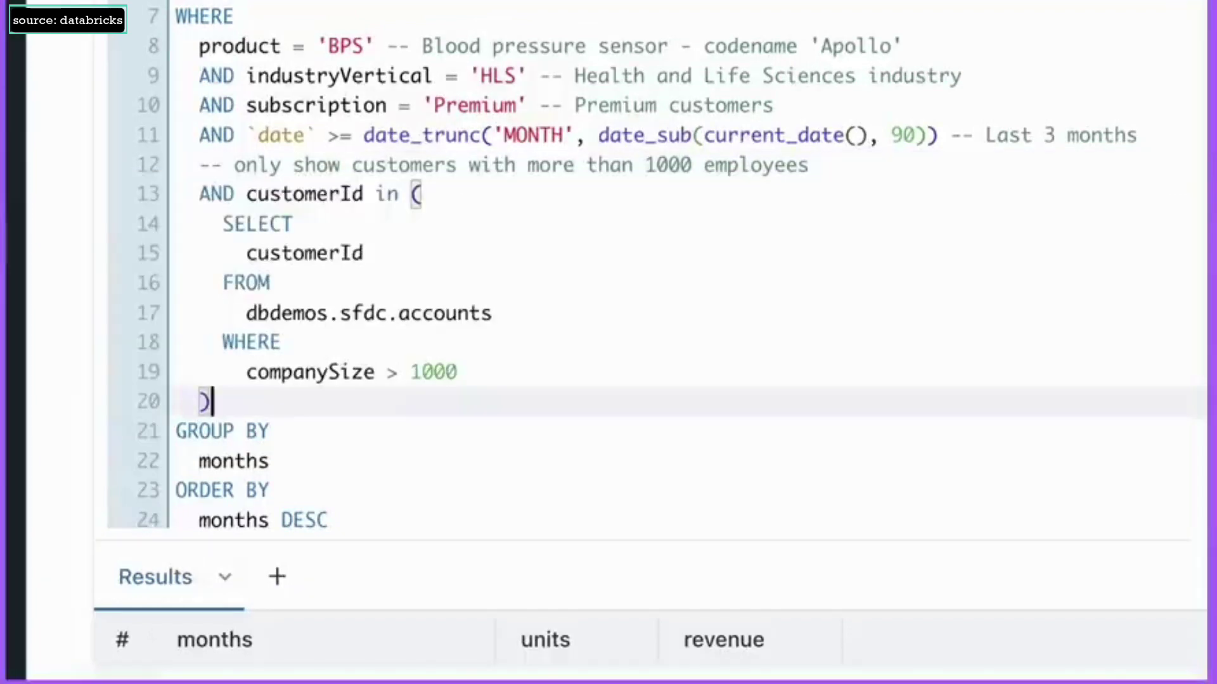
{"action": "key", "text": "ctrl+Return"}
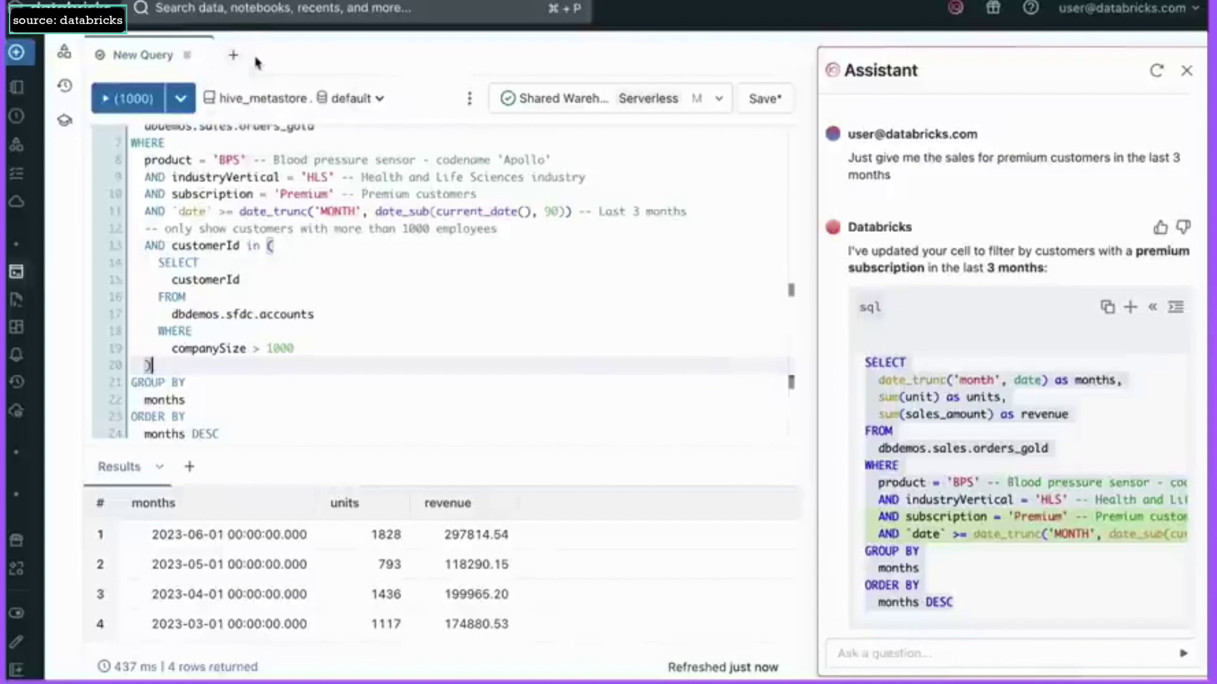
{"action": "mouse_move", "coordinate": [44, 52]}
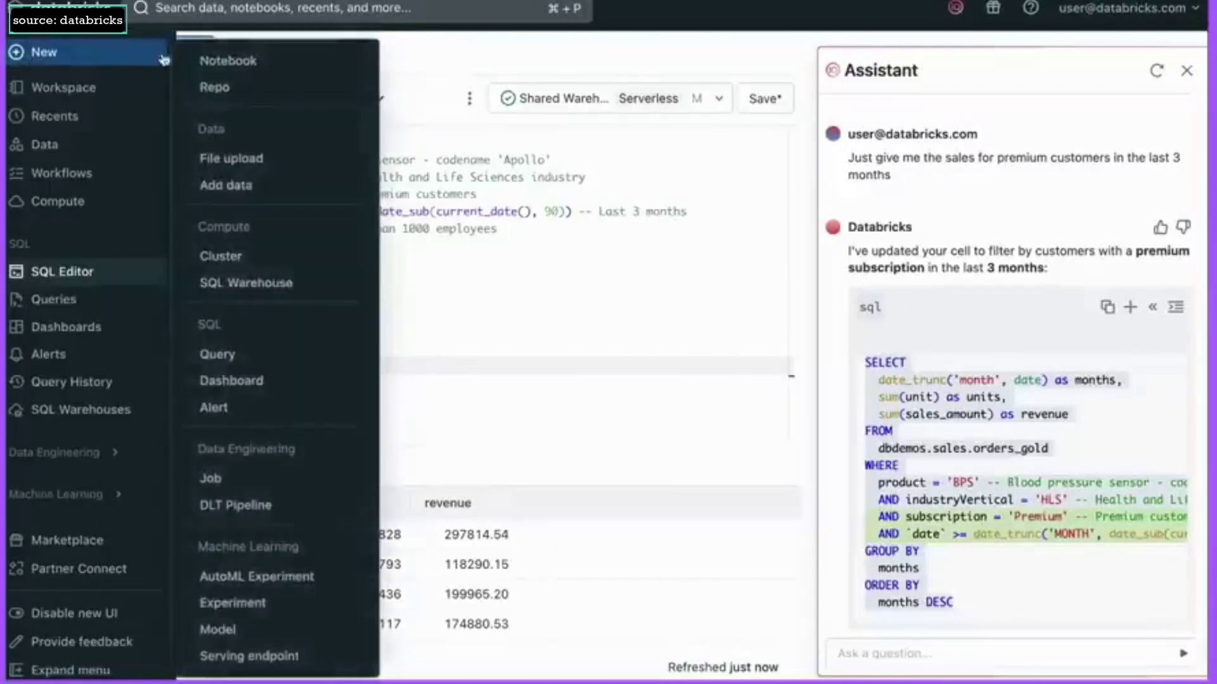
- In a new notebook, ask the assistant to convert the query into a Python line plot
{"action": "left_click", "coordinate": [215, 59]}
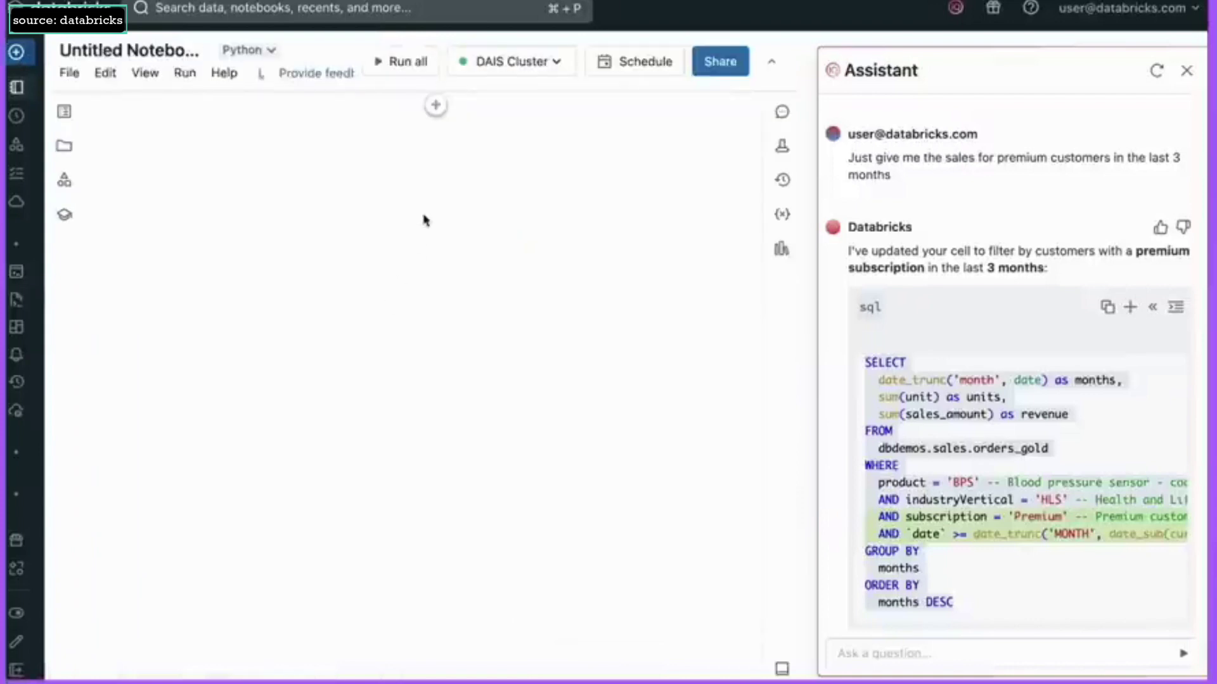
{"action": "left_click", "coordinate": [435, 106]}
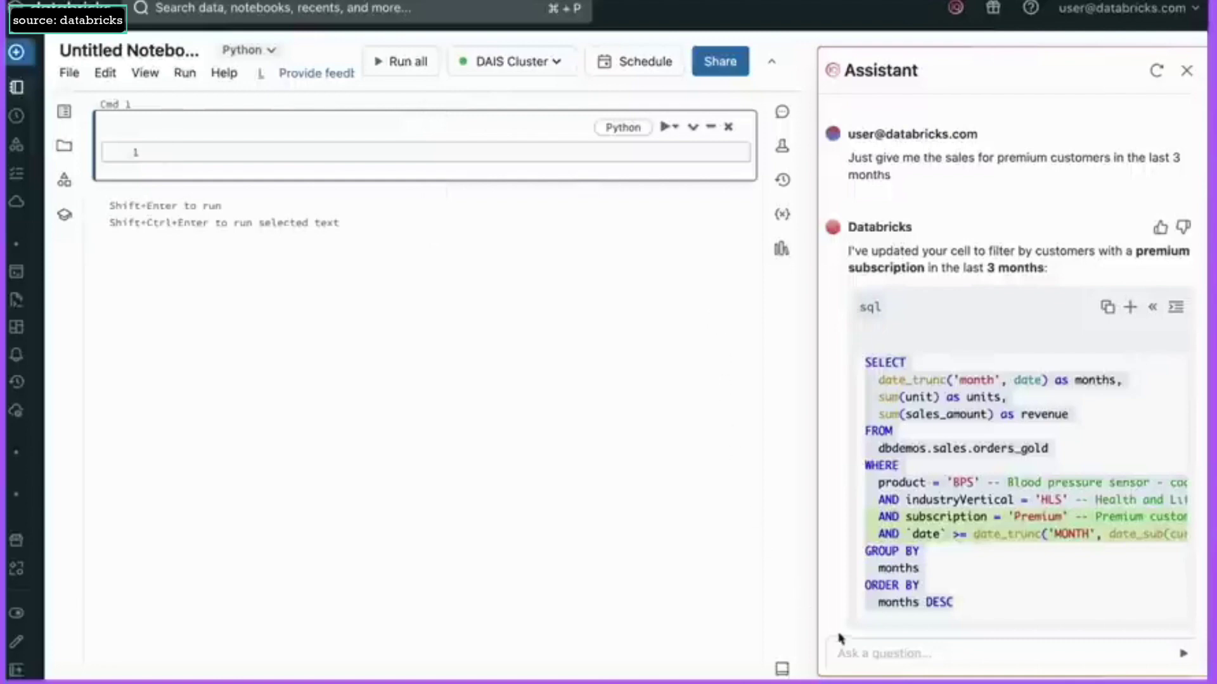
{"action": "left_click", "coordinate": [853, 652]}
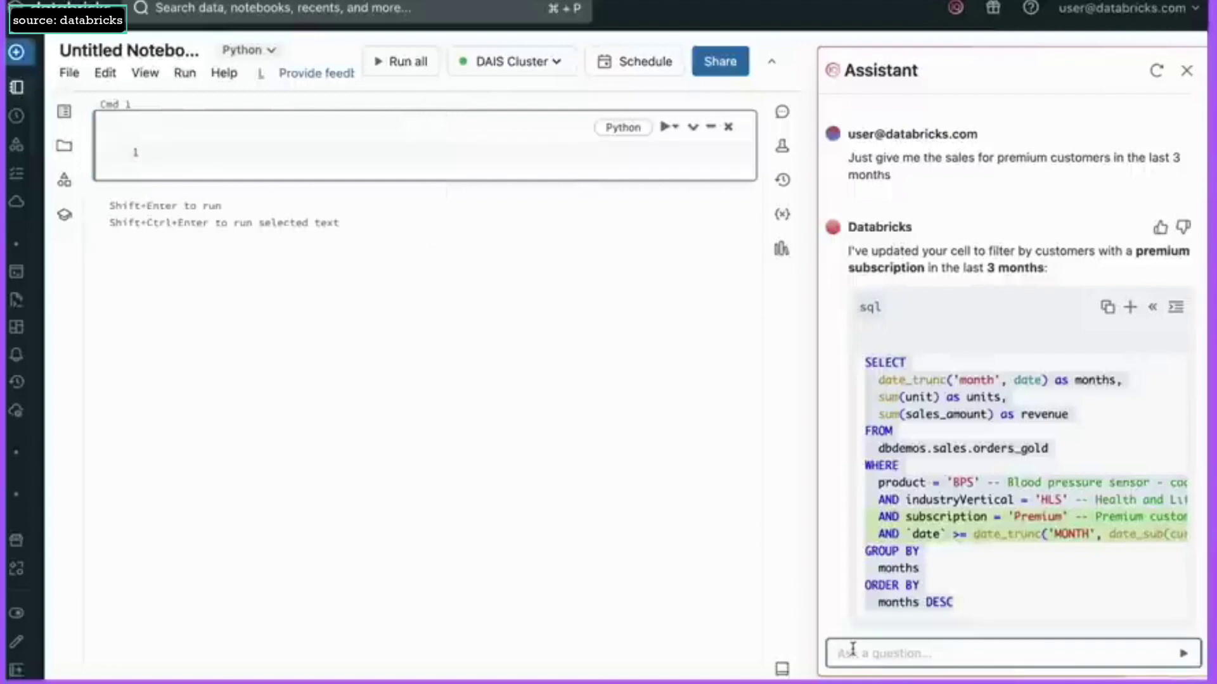
{"action": "type", "text": "Convert this query"}
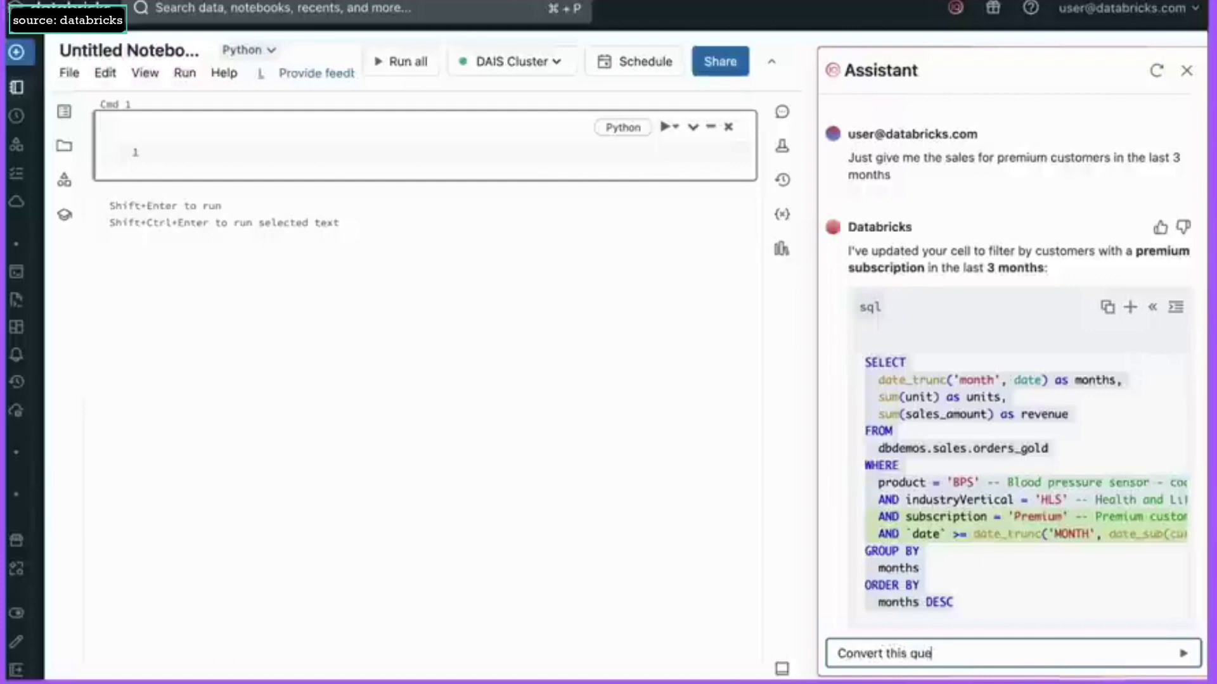
{"action": "type", "text": " to python and cre"}
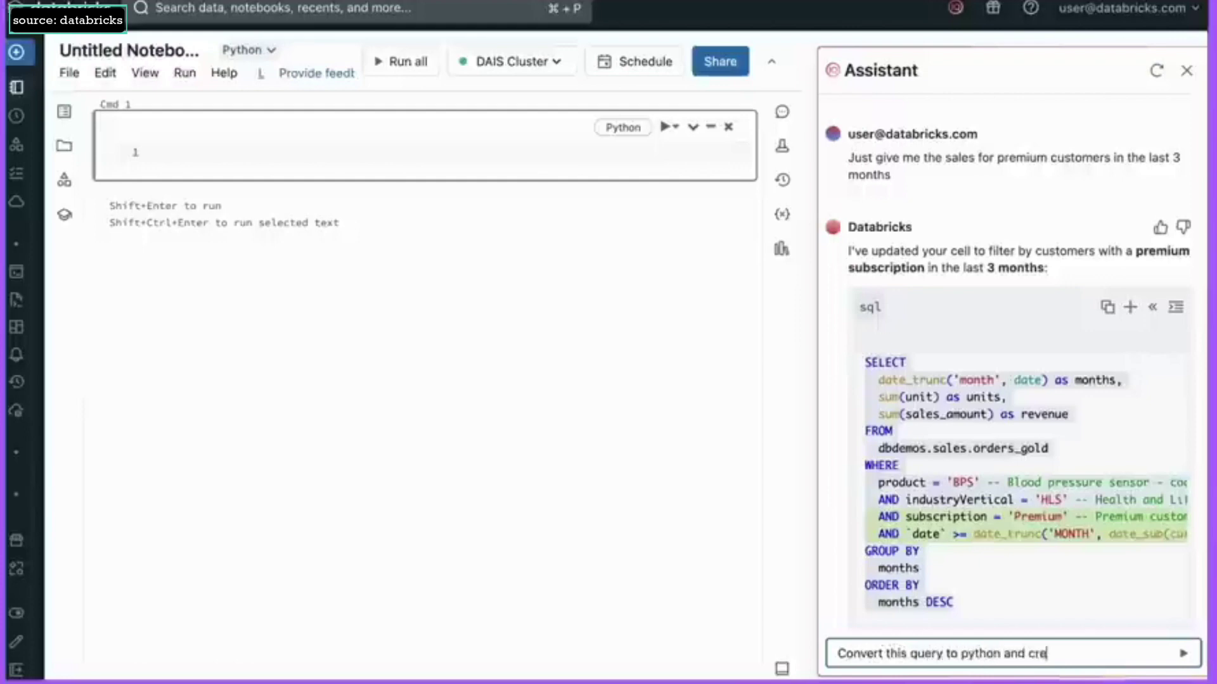
{"action": "type", "text": "ate "}
{"action": "type", "text": "a line plo"}
{"action": "type", "text": "t"}
{"action": "key", "text": "Return"}
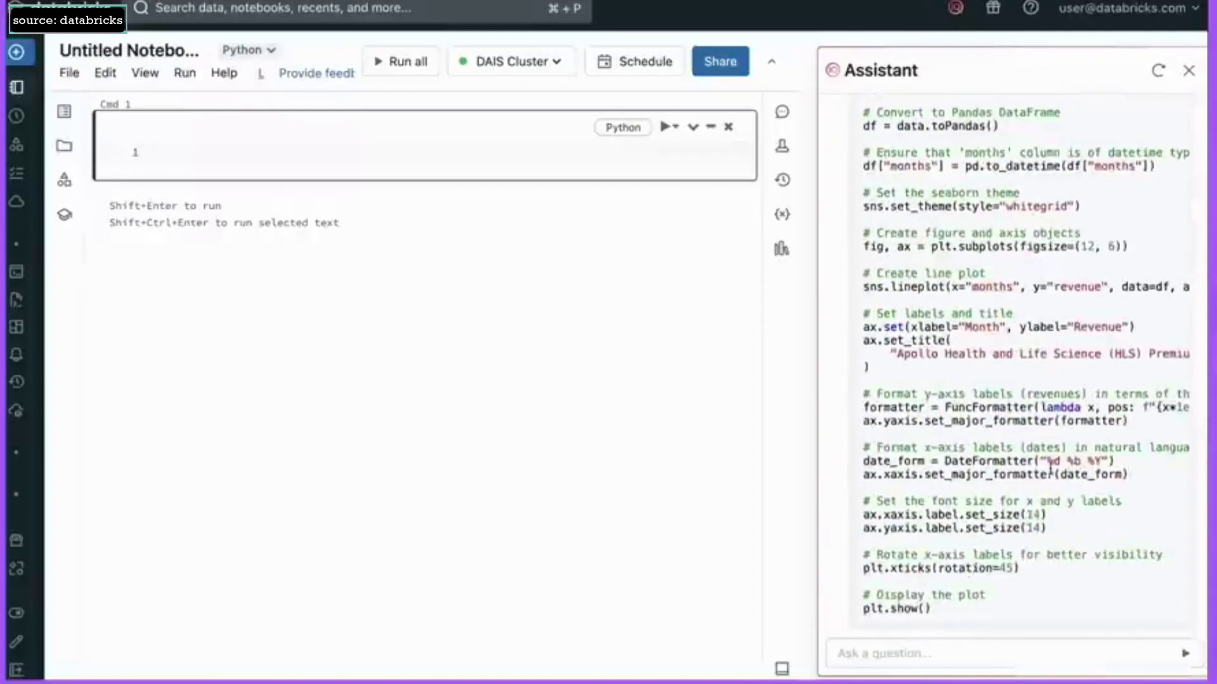
{"action": "scroll", "coordinate": [1062, 289], "scroll_direction": "up", "scroll_amount": 2}
{"action": "scroll", "coordinate": [1062, 288], "scroll_direction": "up", "scroll_amount": 3}
{"action": "scroll", "coordinate": [1061, 288], "scroll_direction": "up", "scroll_amount": 3}
{"action": "scroll", "coordinate": [1062, 288], "scroll_direction": "up", "scroll_amount": 2}
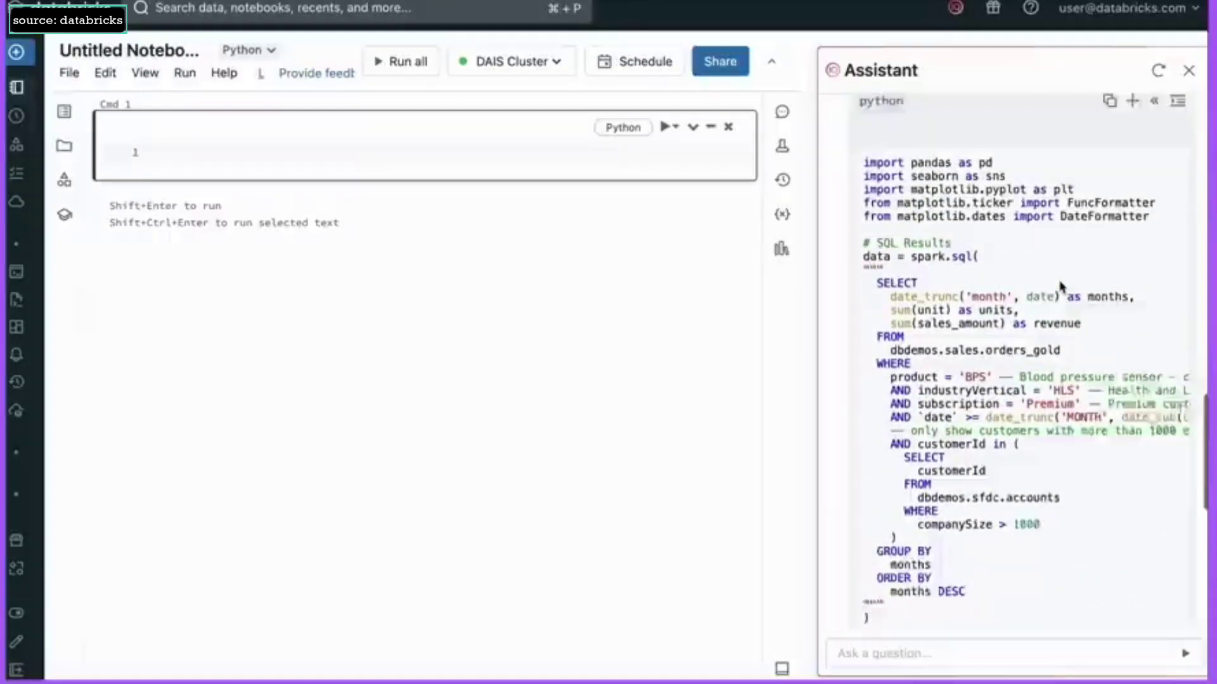
{"action": "scroll", "coordinate": [1132, 228], "scroll_direction": "up", "scroll_amount": 1}
- Add the assistant's Python code as a new cell and run it to draw the line chart
{"action": "left_click", "coordinate": [1132, 187]}
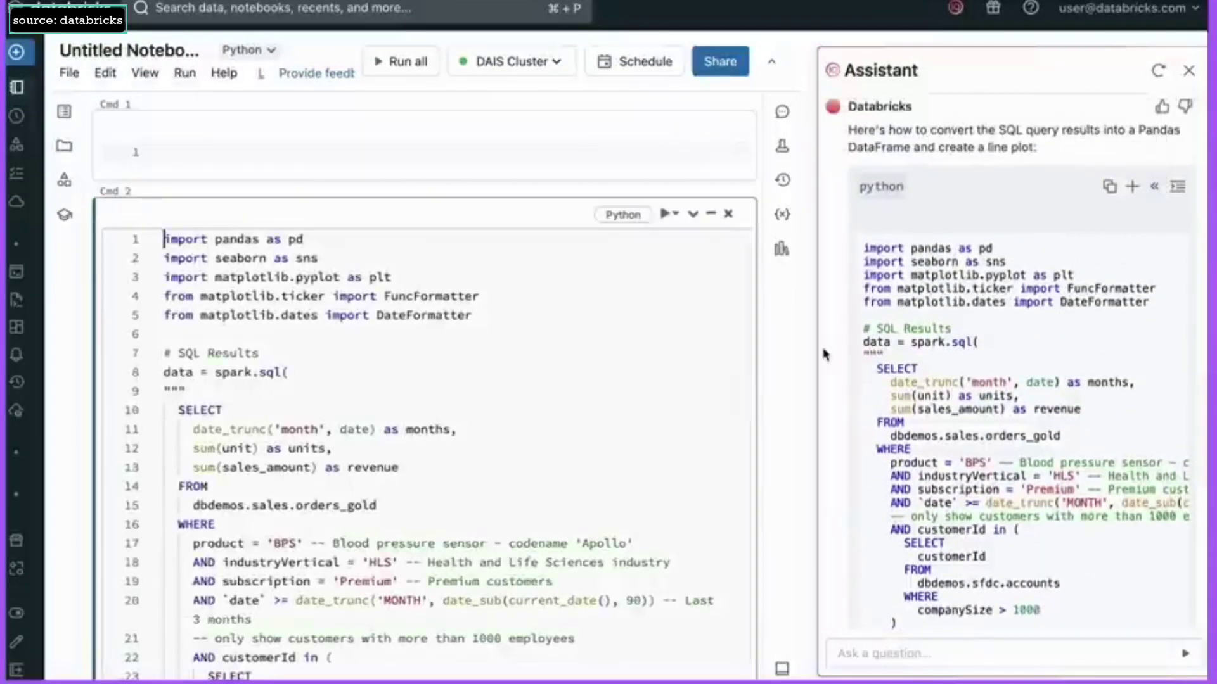
{"action": "key", "text": "shift+Return"}
{"action": "scroll", "coordinate": [624, 428], "scroll_direction": "down", "scroll_amount": 1}
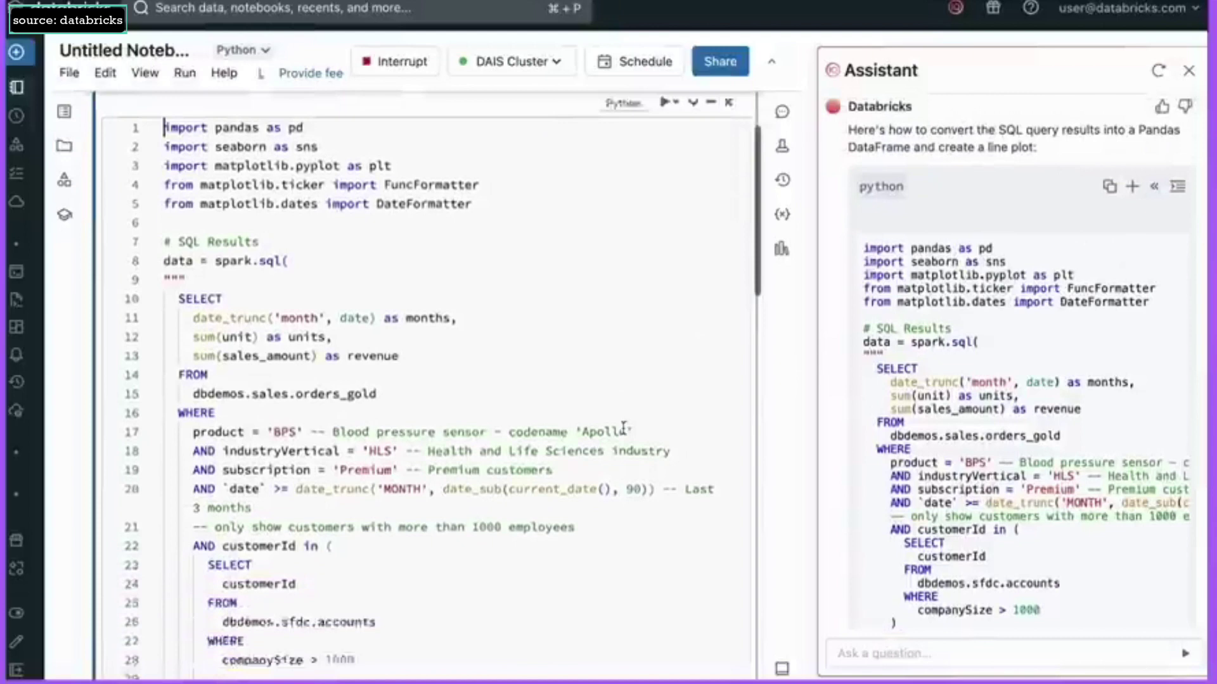
{"action": "scroll", "coordinate": [624, 429], "scroll_direction": "down", "scroll_amount": 3}
{"action": "scroll", "coordinate": [624, 428], "scroll_direction": "down", "scroll_amount": 4}
{"action": "scroll", "coordinate": [624, 429], "scroll_direction": "down", "scroll_amount": 1}
{"action": "scroll", "coordinate": [623, 429], "scroll_direction": "down", "scroll_amount": 2}
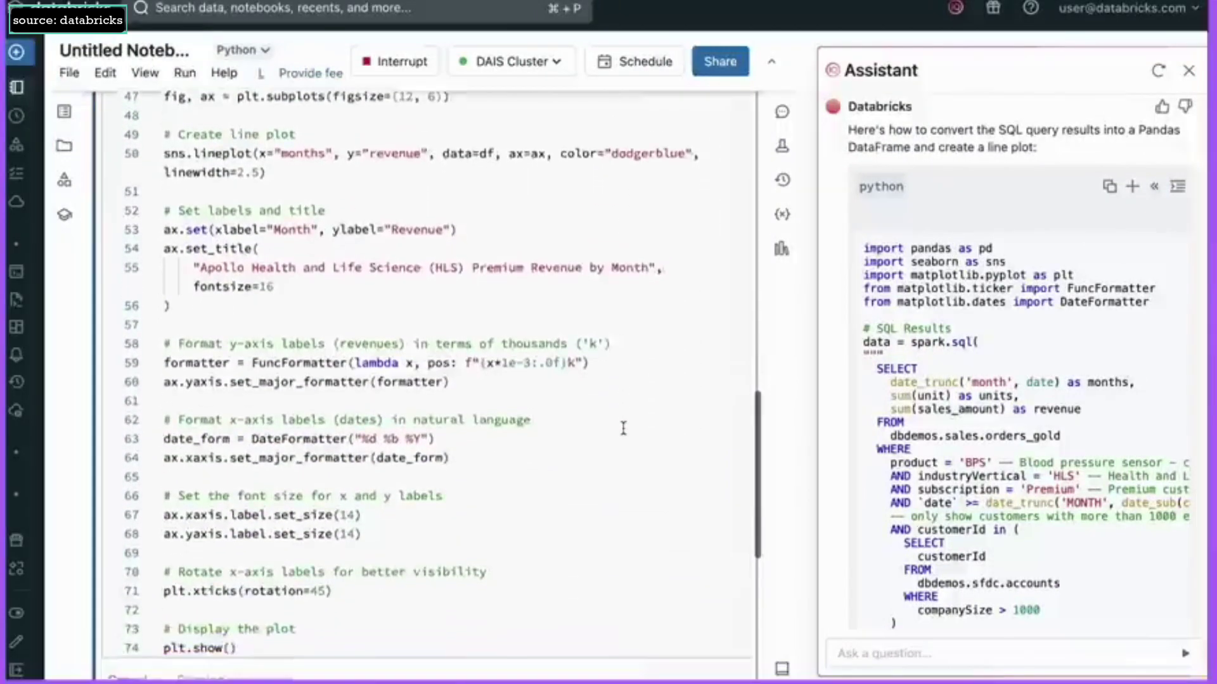
{"action": "scroll", "coordinate": [624, 429], "scroll_direction": "down", "scroll_amount": 2}
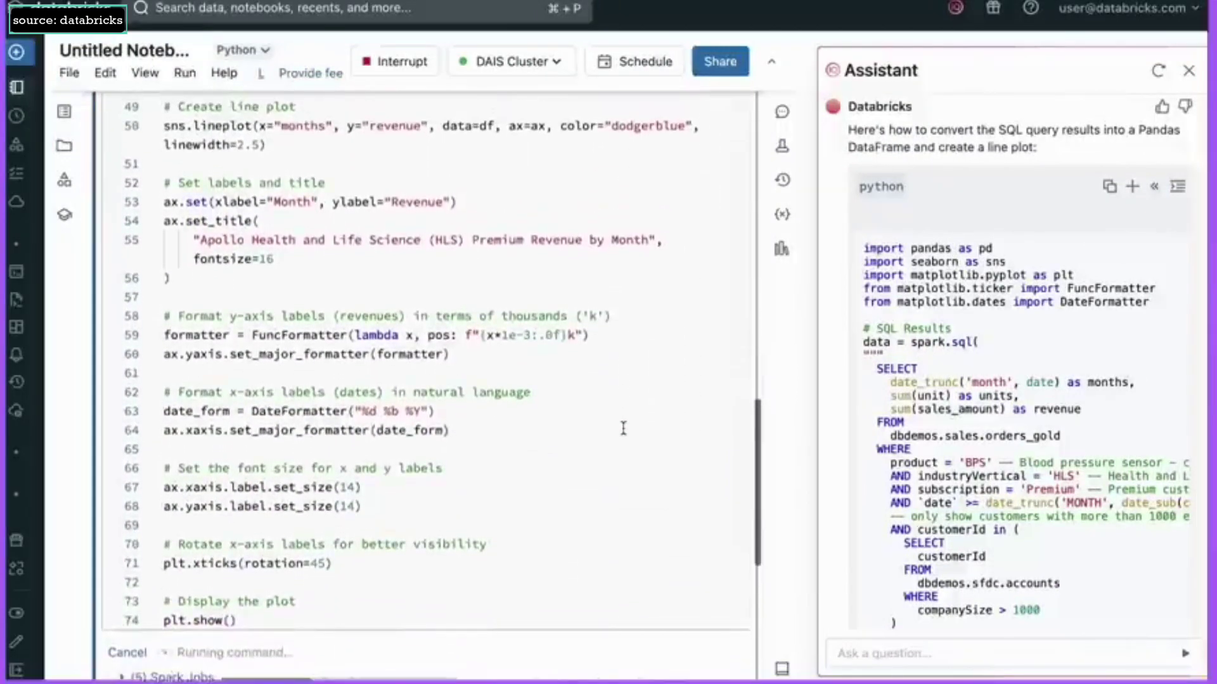
{"action": "scroll", "coordinate": [623, 429], "scroll_direction": "down", "scroll_amount": 1}
{"action": "scroll", "coordinate": [623, 429], "scroll_direction": "down", "scroll_amount": 1}
{"action": "scroll", "coordinate": [623, 429], "scroll_direction": "down", "scroll_amount": 2}
{"action": "scroll", "coordinate": [623, 428], "scroll_direction": "down", "scroll_amount": 2}
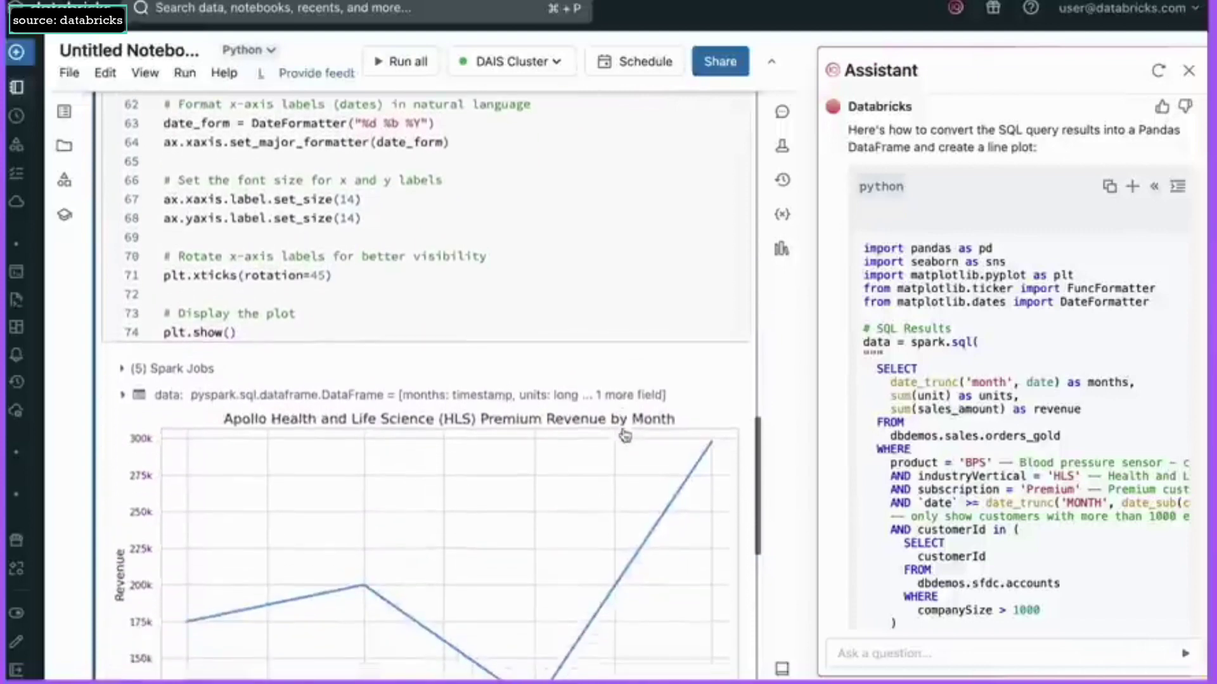
{"action": "scroll", "coordinate": [622, 429], "scroll_direction": "down", "scroll_amount": 1}
{"action": "scroll", "coordinate": [622, 429], "scroll_direction": "down", "scroll_amount": 1}
{"action": "scroll", "coordinate": [625, 436], "scroll_direction": "down", "scroll_amount": 1}
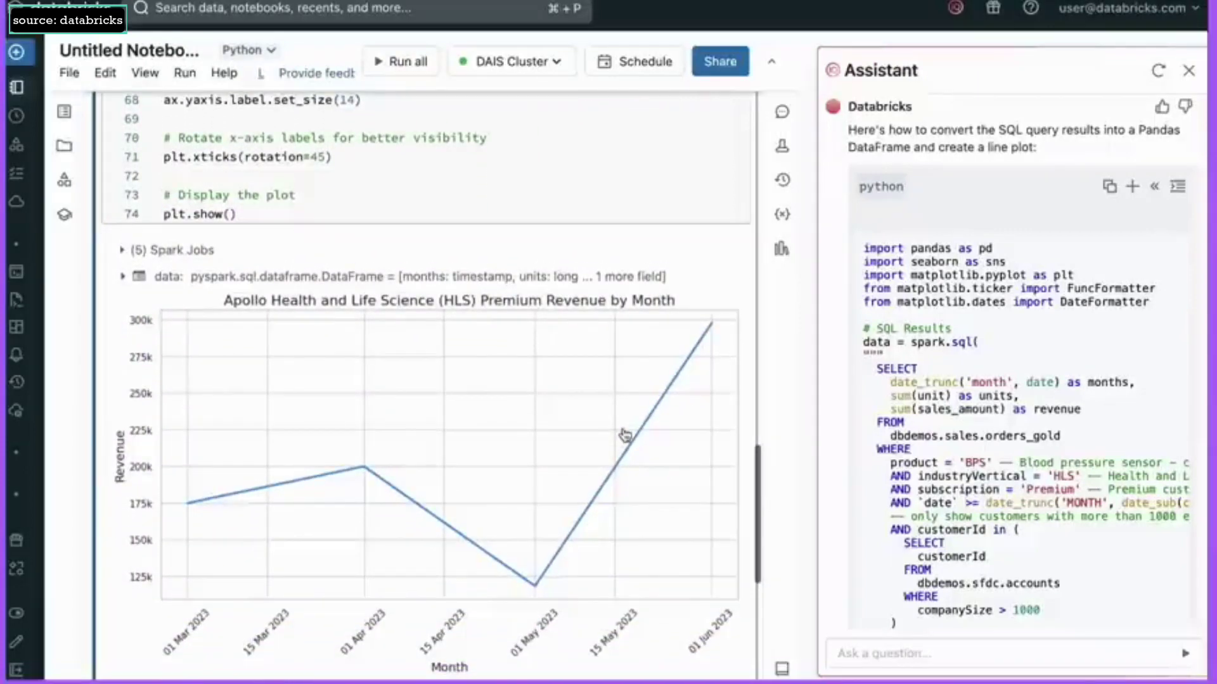
{"action": "scroll", "coordinate": [624, 435], "scroll_direction": "up", "scroll_amount": 1}
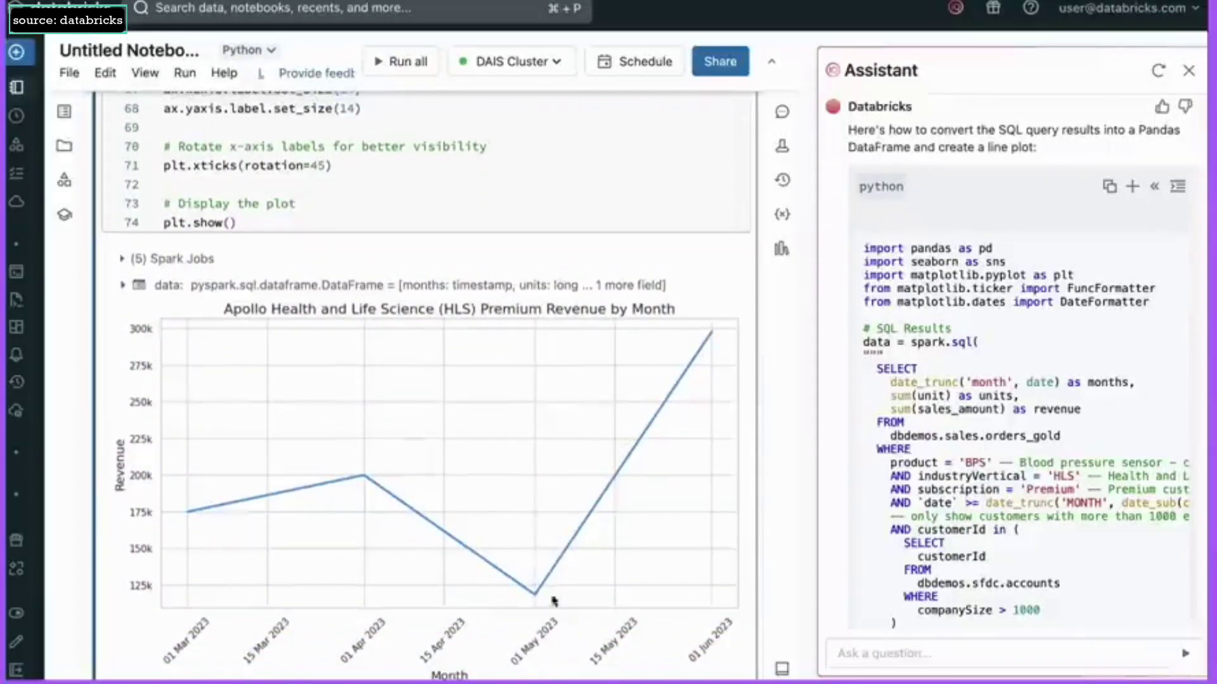
{"action": "scroll", "coordinate": [995, 503], "scroll_direction": "down", "scroll_amount": 8}
{"action": "scroll", "coordinate": [974, 590], "scroll_direction": "down", "scroll_amount": 2}
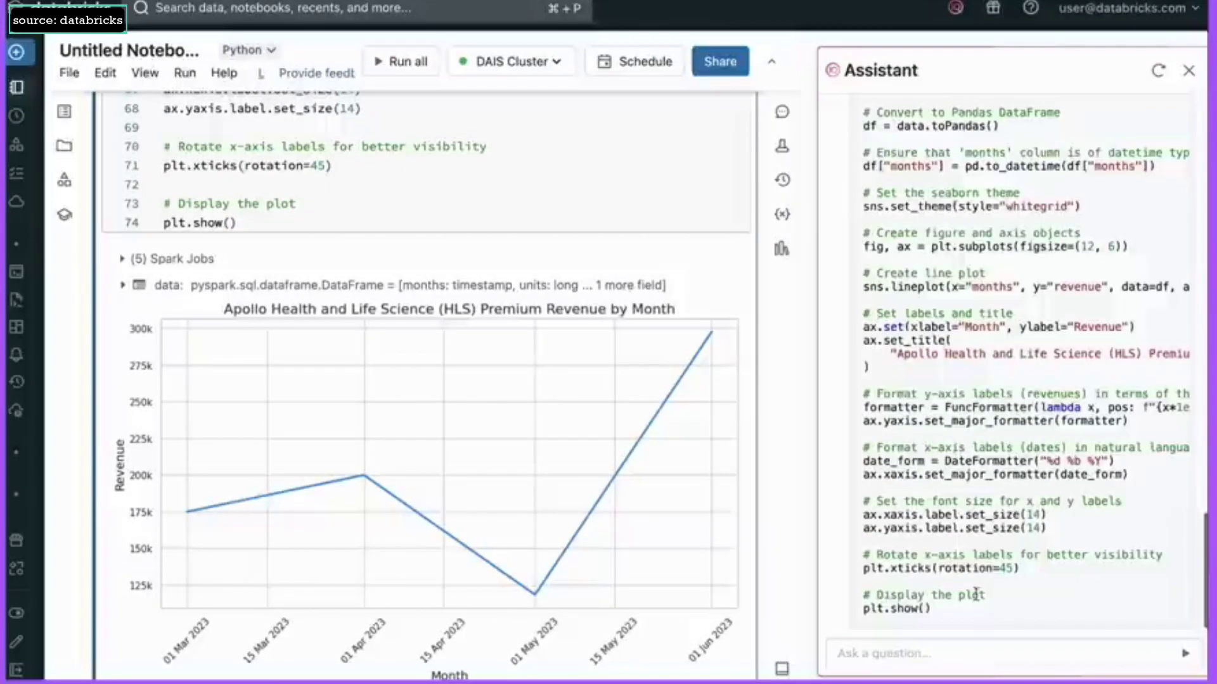
- Ask the assistant what caused the May dip in revenue
{"action": "left_click", "coordinate": [946, 651]}
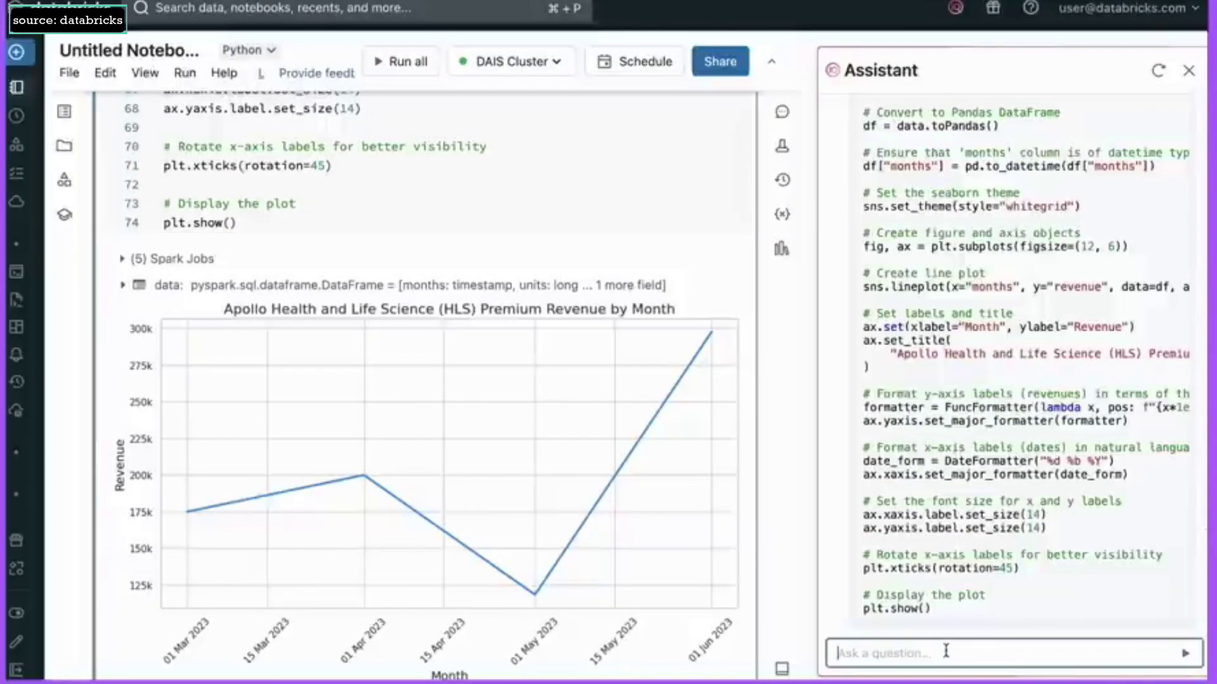
{"action": "type", "text": "What caused th"}
{"action": "type", "text": "e dip in "}
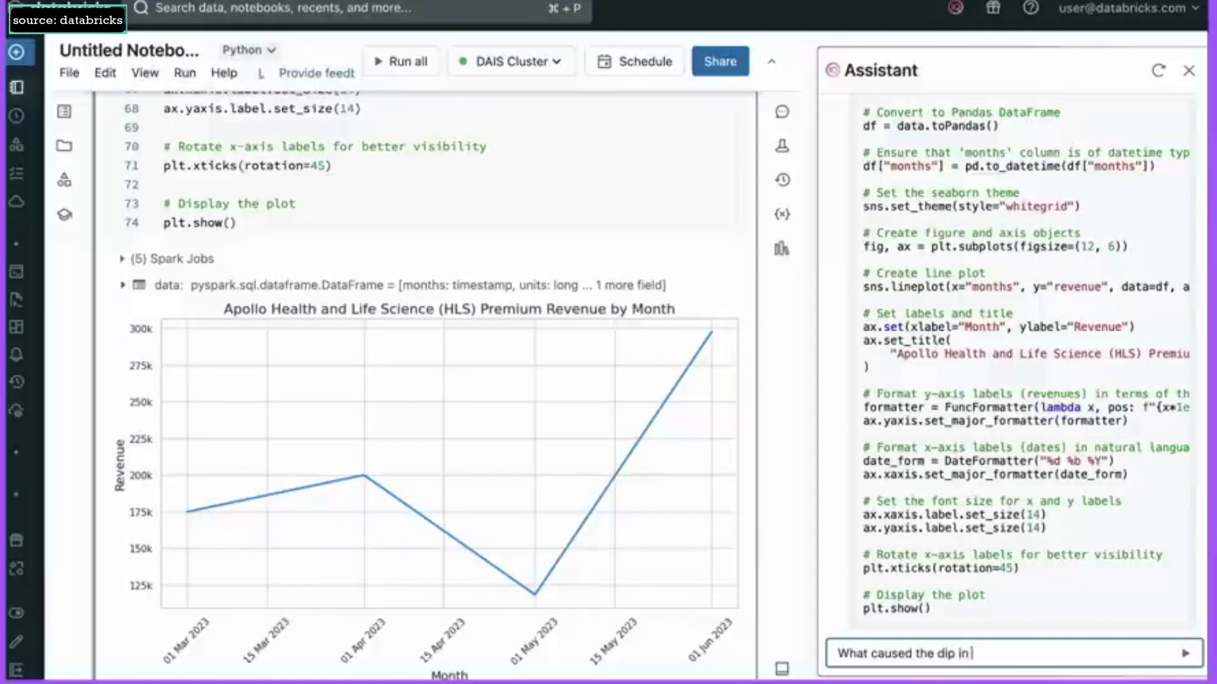
{"action": "type", "text": "?"}
{"action": "key", "text": "Return"}
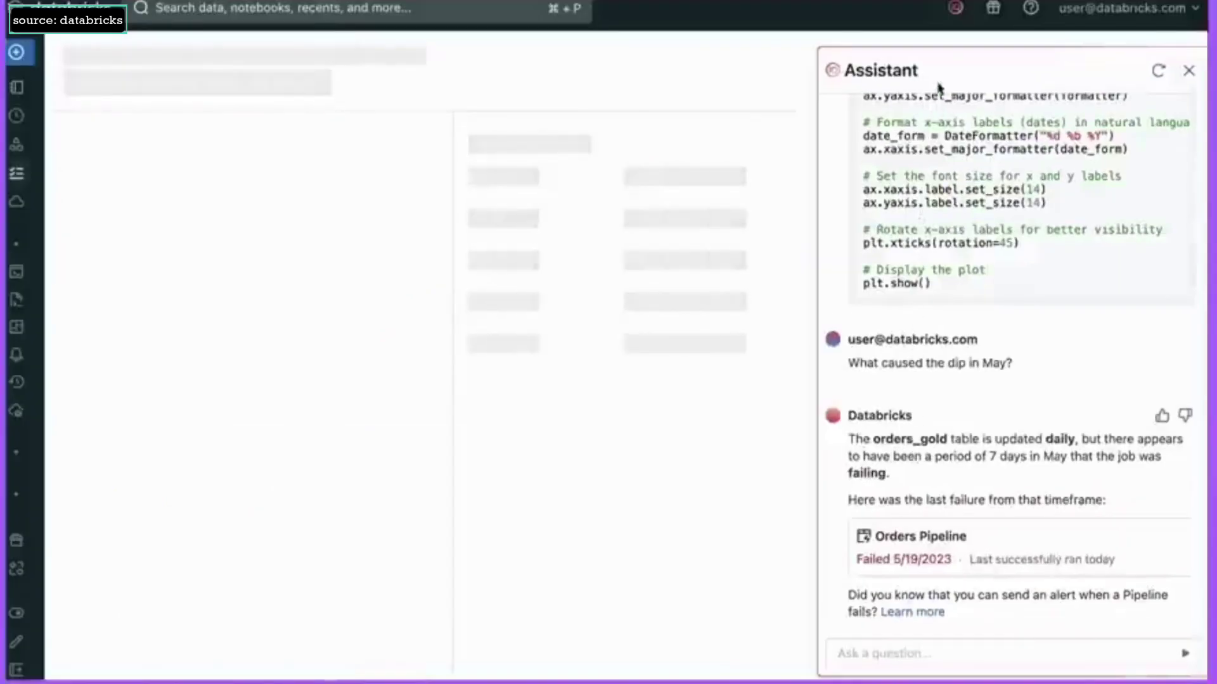
- Close the assistant and request a suggested fix for the failed Orders_Pipeline run
{"action": "left_click", "coordinate": [956, 12]}
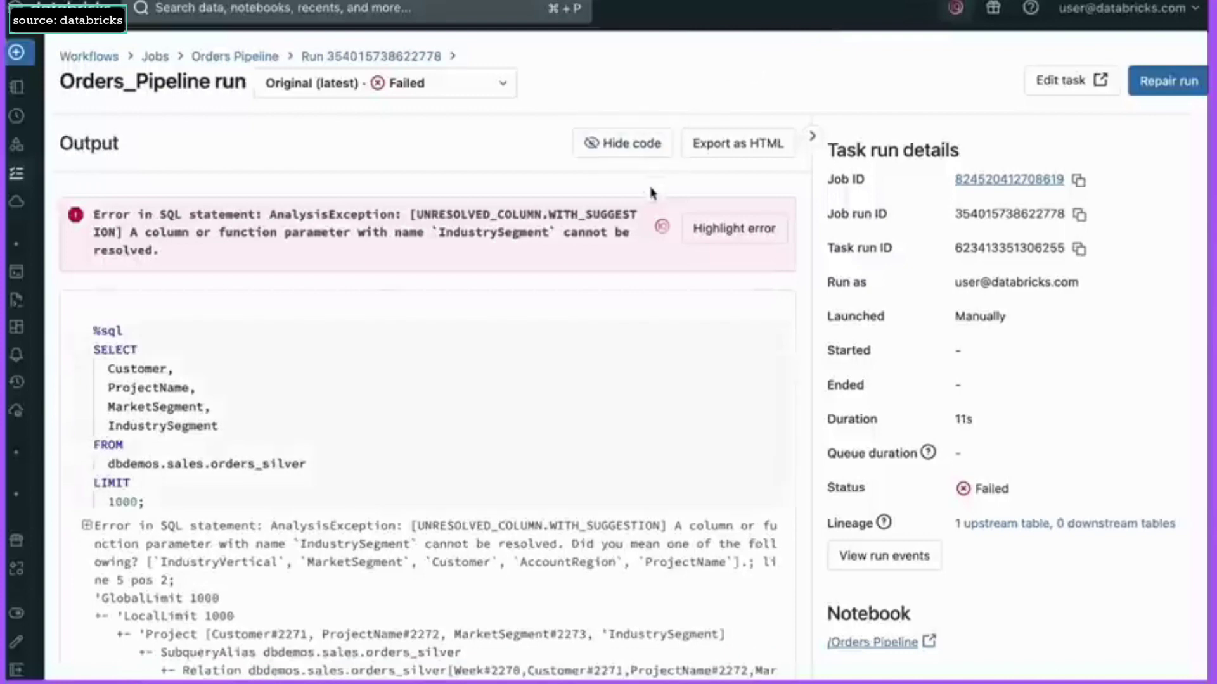
{"action": "left_click", "coordinate": [662, 227]}
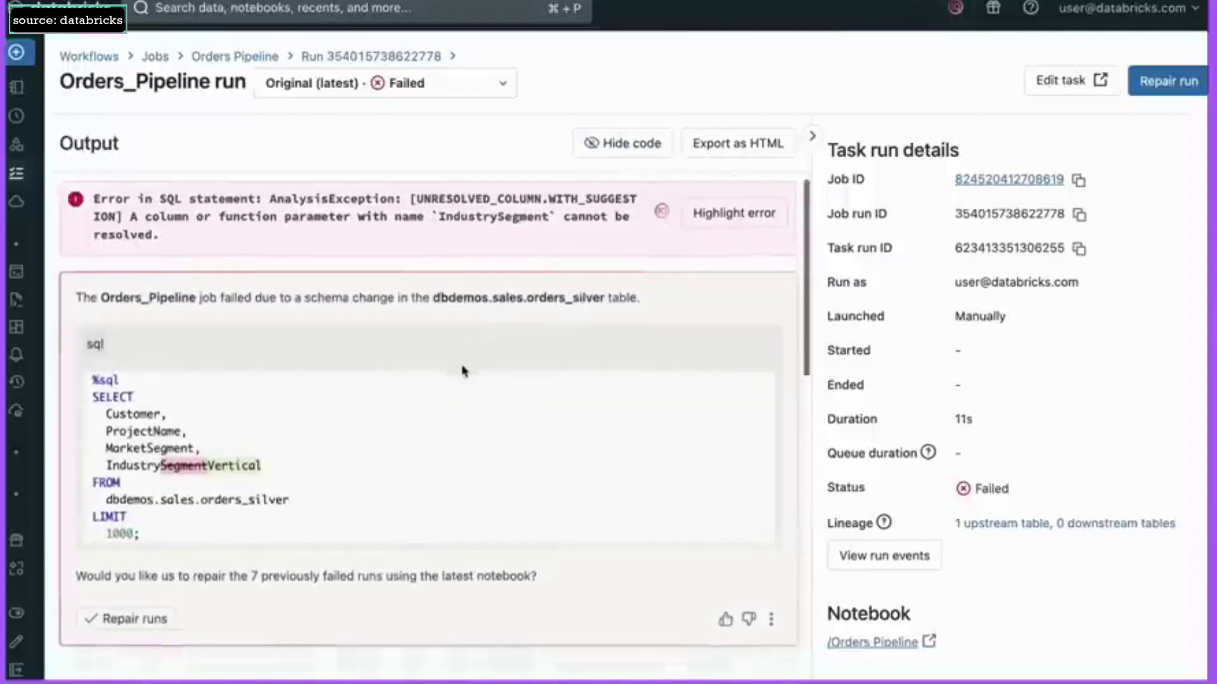
{"action": "scroll", "coordinate": [463, 367], "scroll_direction": "down", "scroll_amount": 1}
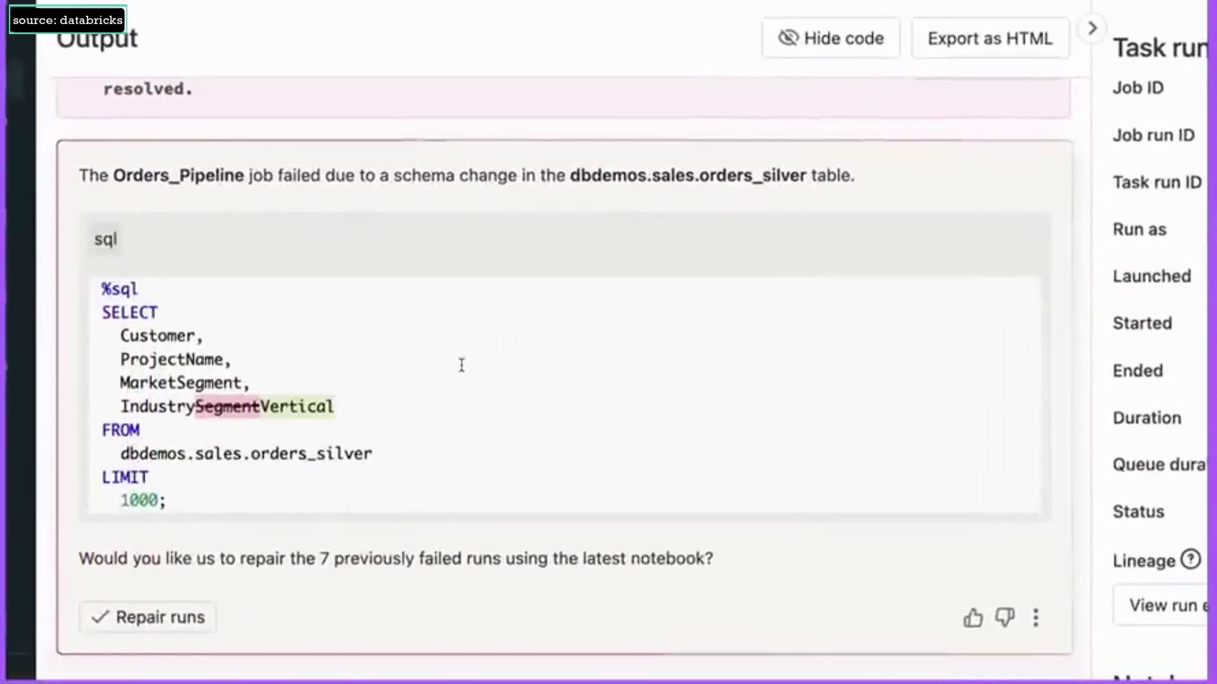
{"action": "scroll", "coordinate": [461, 365], "scroll_direction": "down", "scroll_amount": 1}
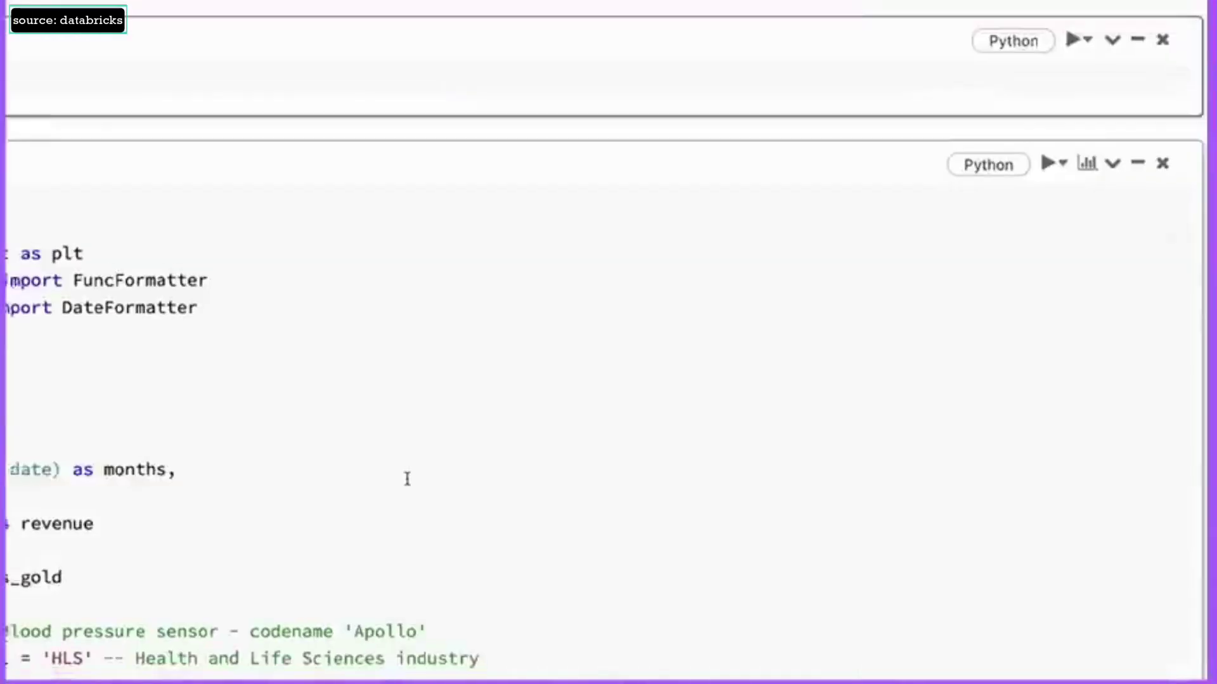
{"action": "scroll", "coordinate": [405, 470], "scroll_direction": "down", "scroll_amount": 1}
- Change the query's table to orders_gold_updated and rerun the plotting cell
{"action": "left_click", "coordinate": [406, 470]}
{"action": "type", "text": "_"}
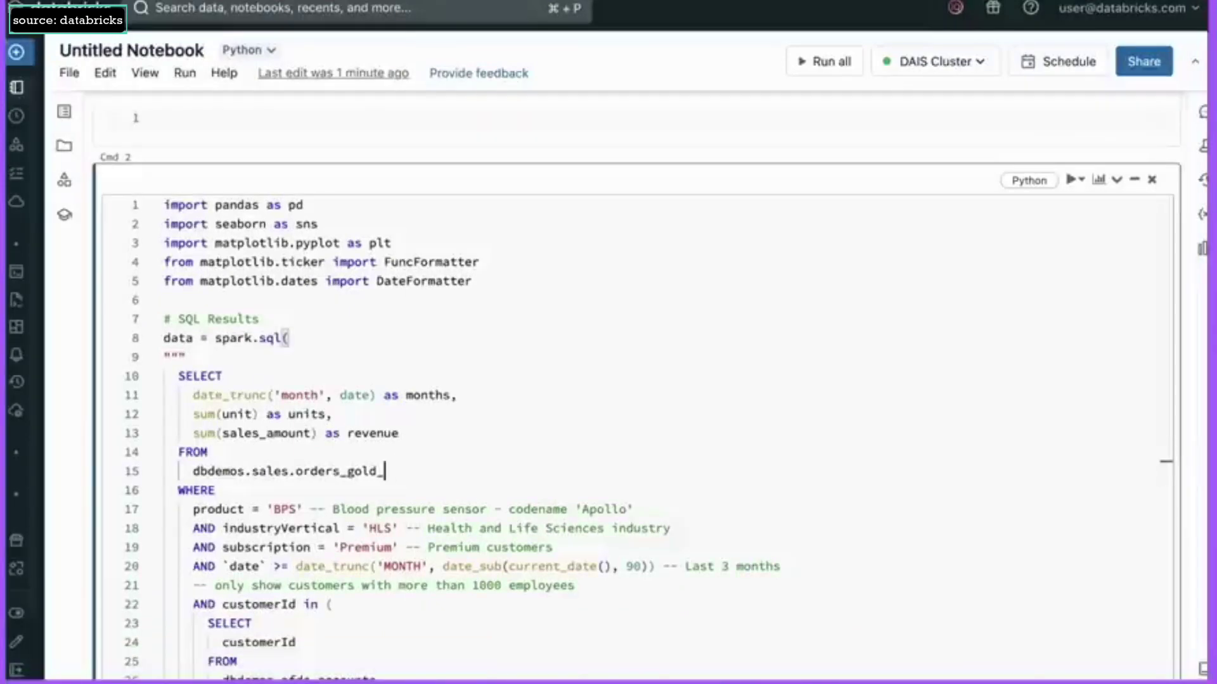
{"action": "type", "text": "updated"}
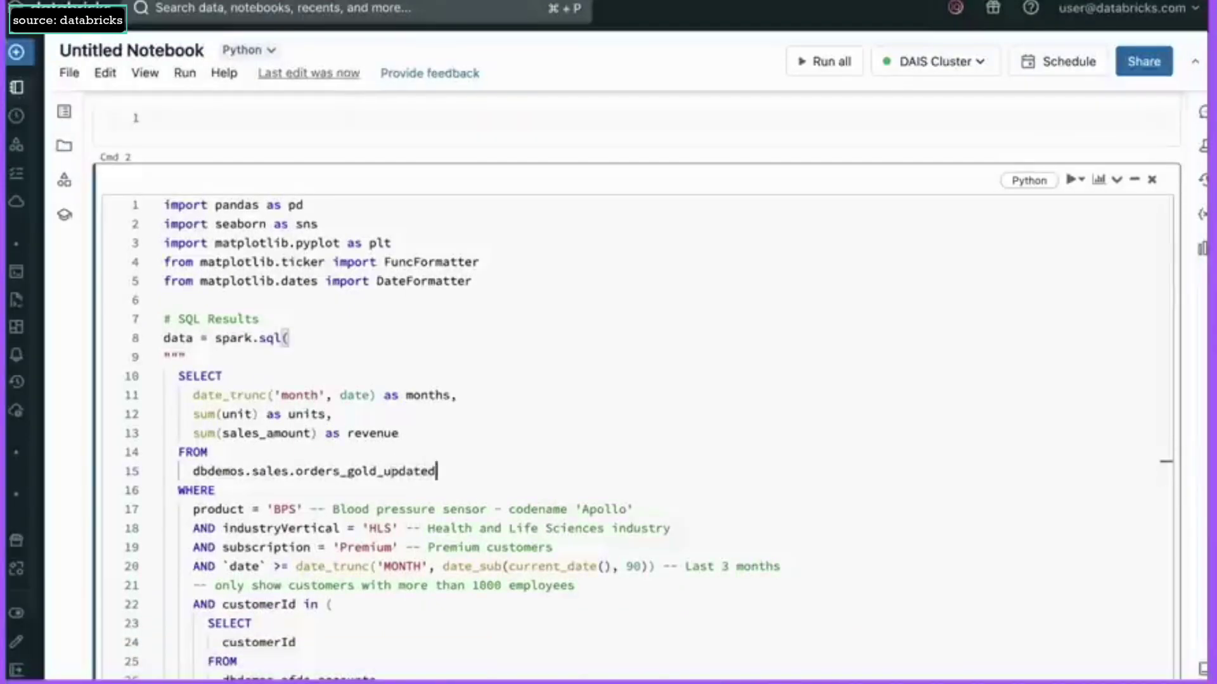
{"action": "key", "text": "shift+Return"}
{"action": "scroll", "coordinate": [609, 380], "scroll_direction": "down", "scroll_amount": 1}
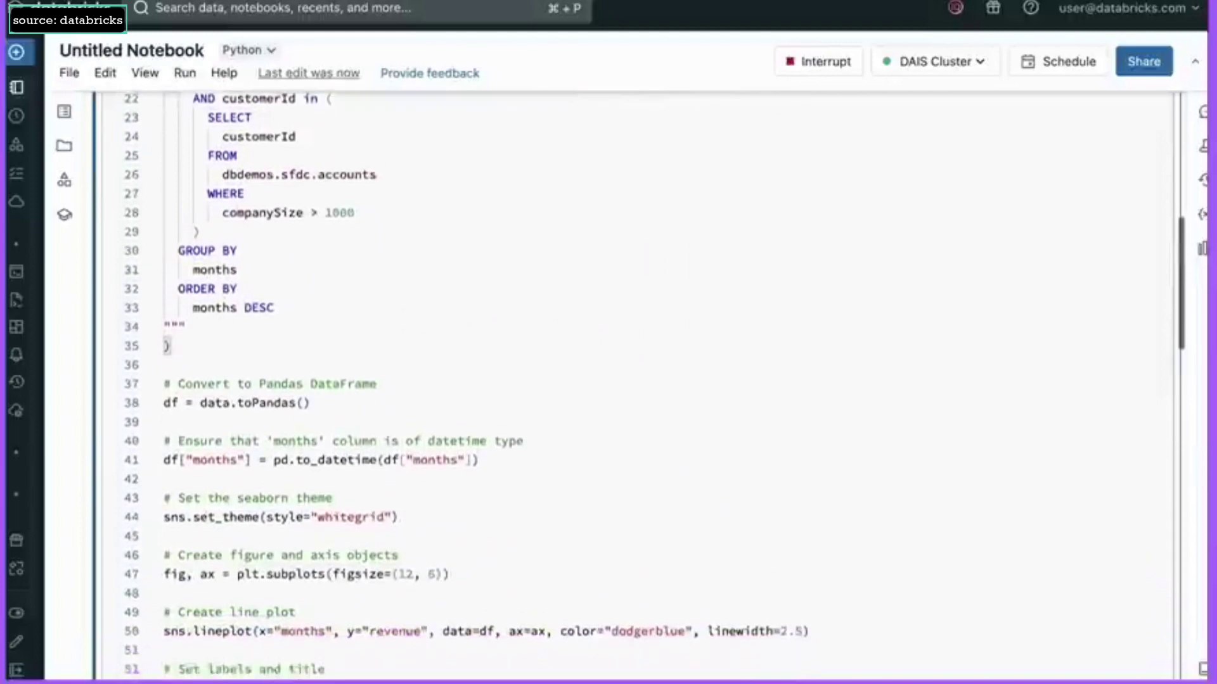
{"action": "scroll", "coordinate": [609, 380], "scroll_direction": "down", "scroll_amount": 2}
{"action": "scroll", "coordinate": [609, 380], "scroll_direction": "down", "scroll_amount": 1}
{"action": "scroll", "coordinate": [608, 381], "scroll_direction": "down", "scroll_amount": 2}
{"action": "scroll", "coordinate": [609, 380], "scroll_direction": "down", "scroll_amount": 2}
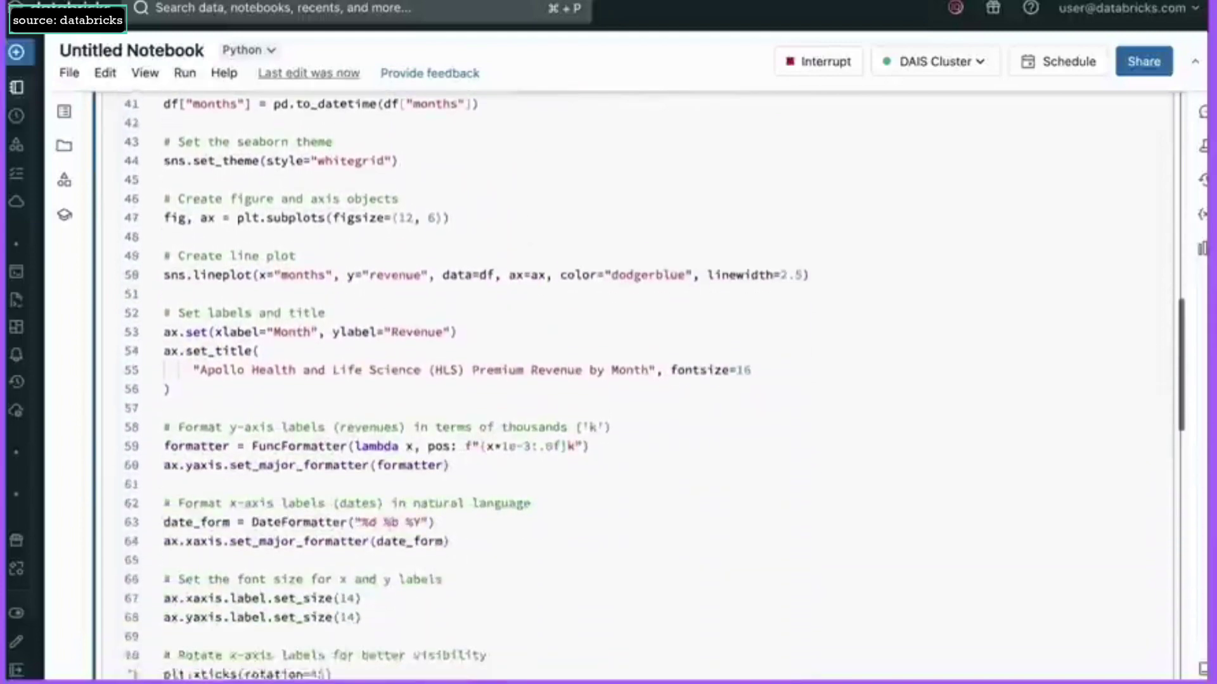
{"action": "scroll", "coordinate": [609, 380], "scroll_direction": "down", "scroll_amount": 3}
{"action": "scroll", "coordinate": [608, 380], "scroll_direction": "down", "scroll_amount": 1}
{"action": "scroll", "coordinate": [609, 381], "scroll_direction": "down", "scroll_amount": 1}
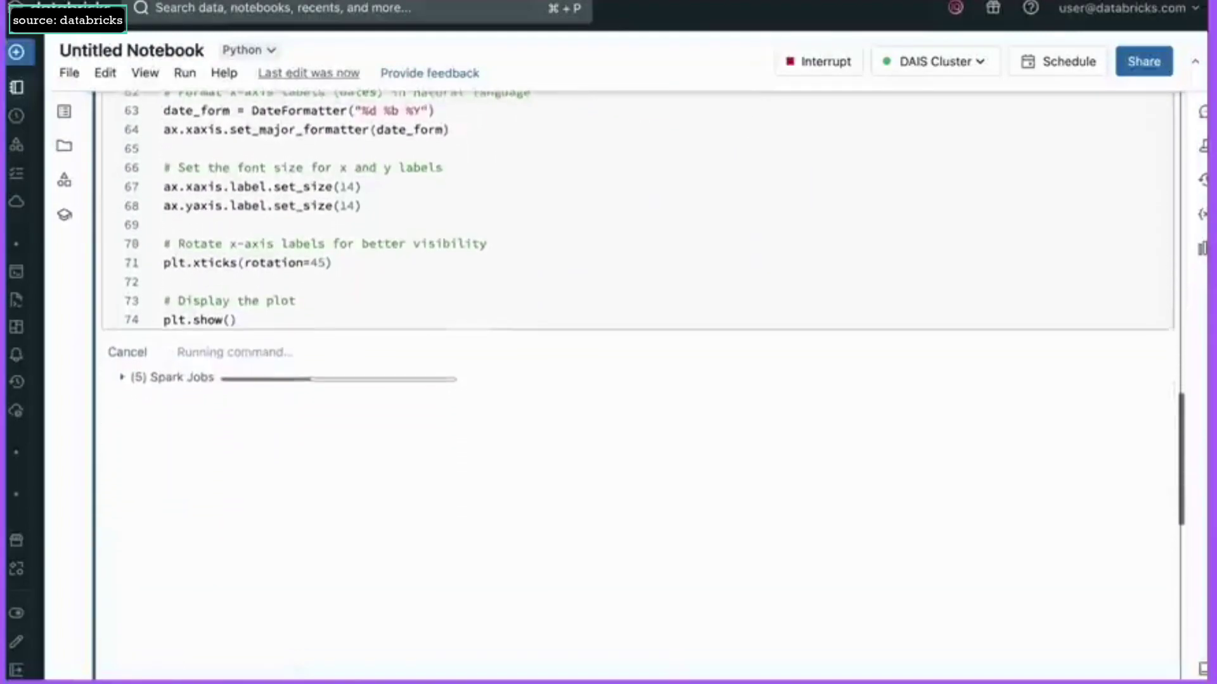
{"action": "scroll", "coordinate": [608, 380], "scroll_direction": "down", "scroll_amount": 1}
{"action": "scroll", "coordinate": [609, 381], "scroll_direction": "down", "scroll_amount": 1}
{"action": "scroll", "coordinate": [608, 381], "scroll_direction": "down", "scroll_amount": 1}
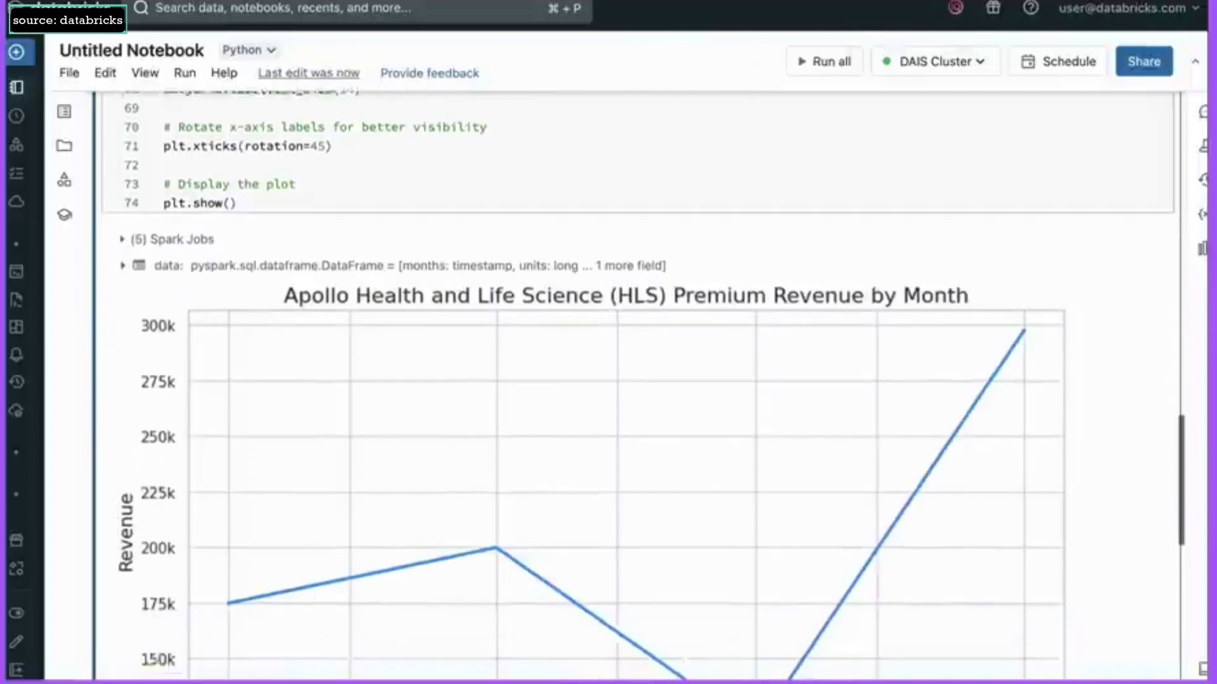
{"action": "scroll", "coordinate": [608, 380], "scroll_direction": "down", "scroll_amount": 1}
{"action": "scroll", "coordinate": [609, 381], "scroll_direction": "down", "scroll_amount": 1}
{"action": "scroll", "coordinate": [609, 380], "scroll_direction": "down", "scroll_amount": 1}
{"action": "scroll", "coordinate": [427, 551], "scroll_direction": "down", "scroll_amount": 1}
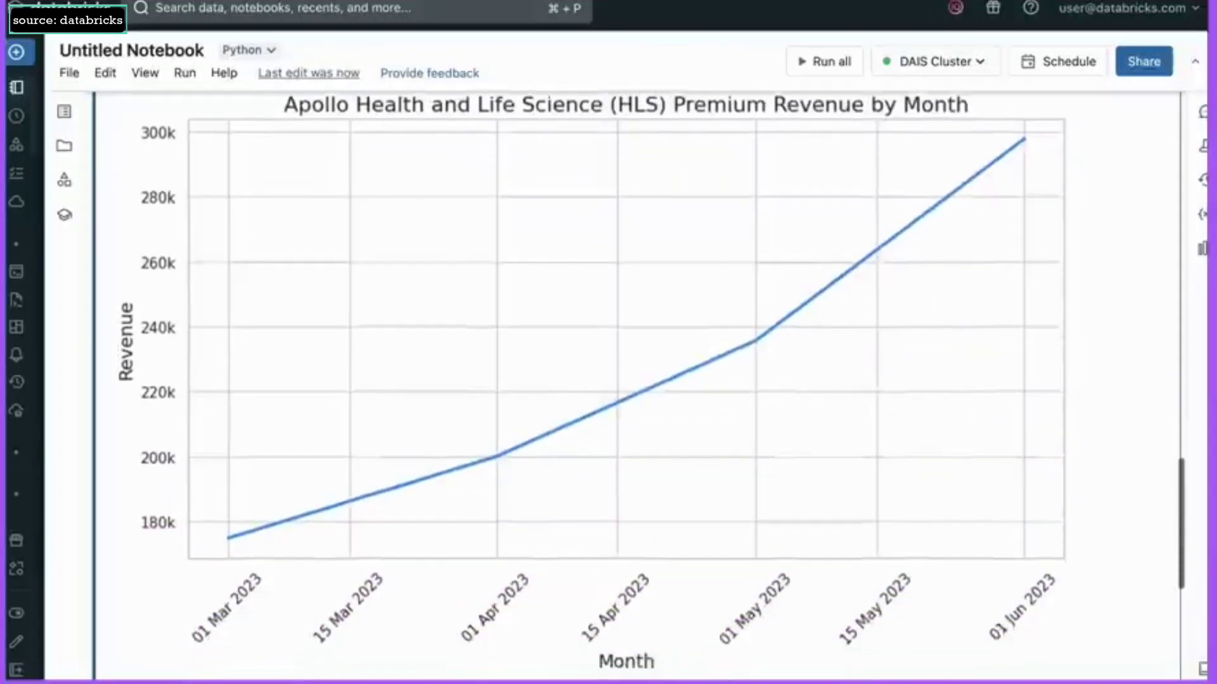
{"action": "scroll", "coordinate": [427, 552], "scroll_direction": "down", "scroll_amount": 1}
{"action": "scroll", "coordinate": [427, 552], "scroll_direction": "up", "scroll_amount": 1}
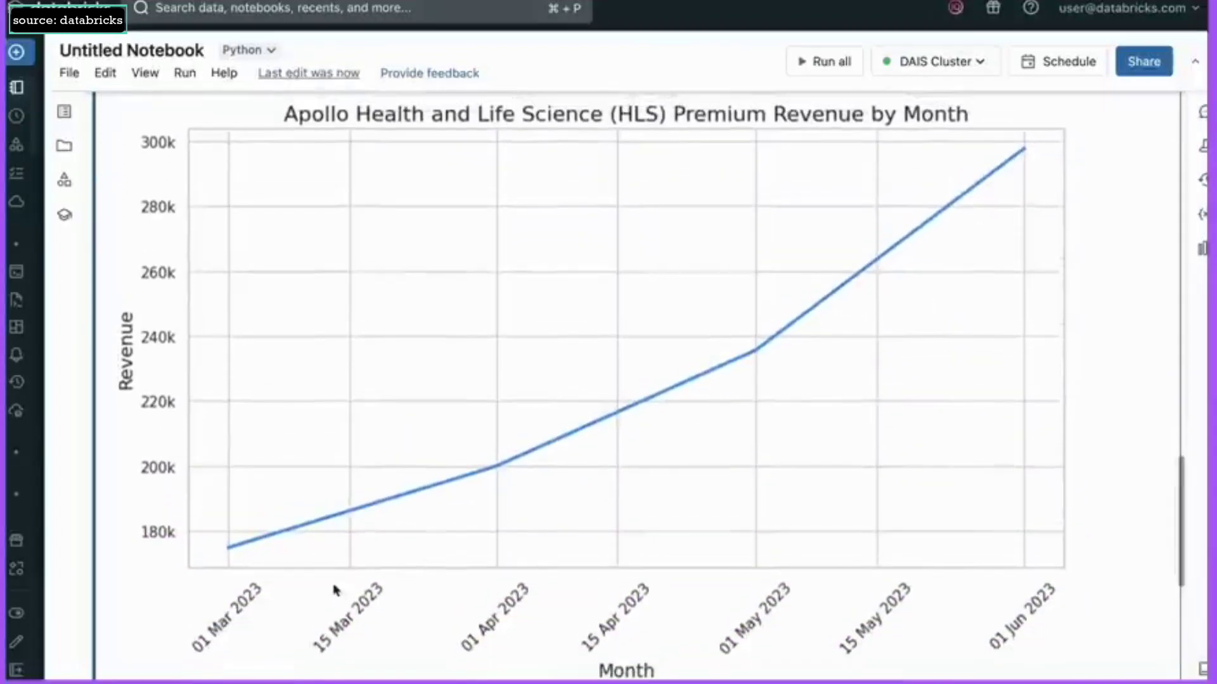